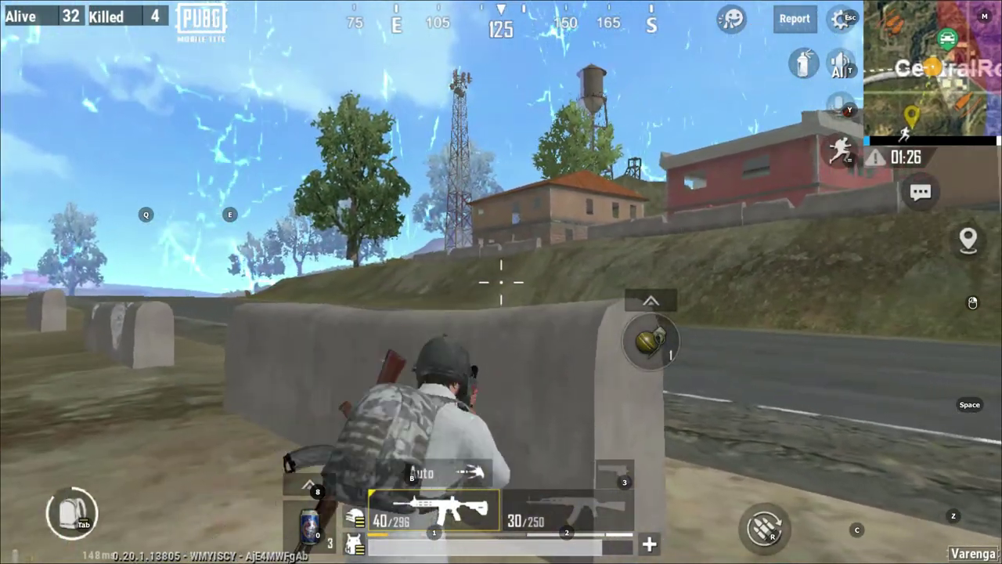
# Aim the scoped M416 over the concrete barrier and shoot at the enemies around the orange-roofed house.
pyautogui.rightClick(501, 282)
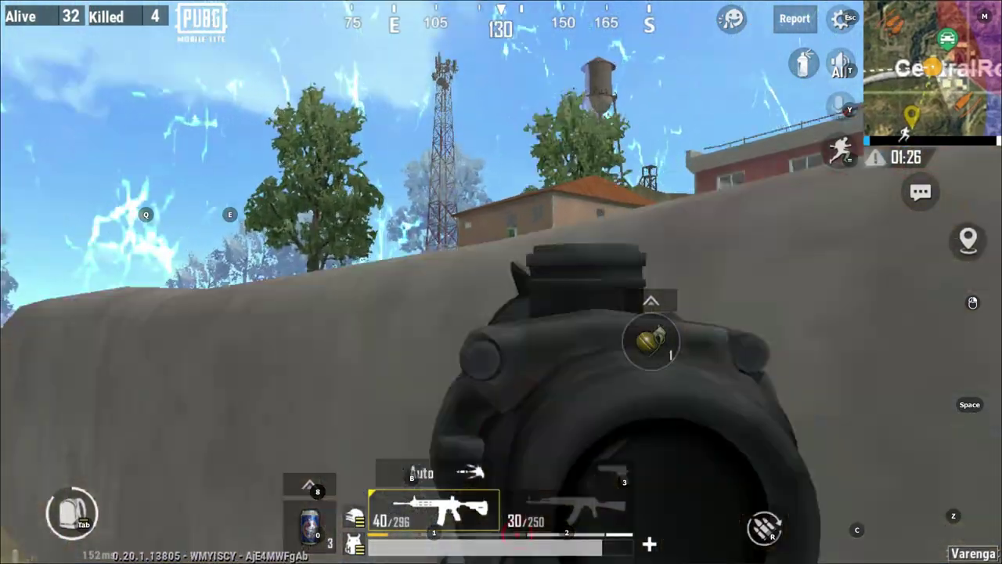
pyautogui.click(501, 282)
pyautogui.click(501, 282)
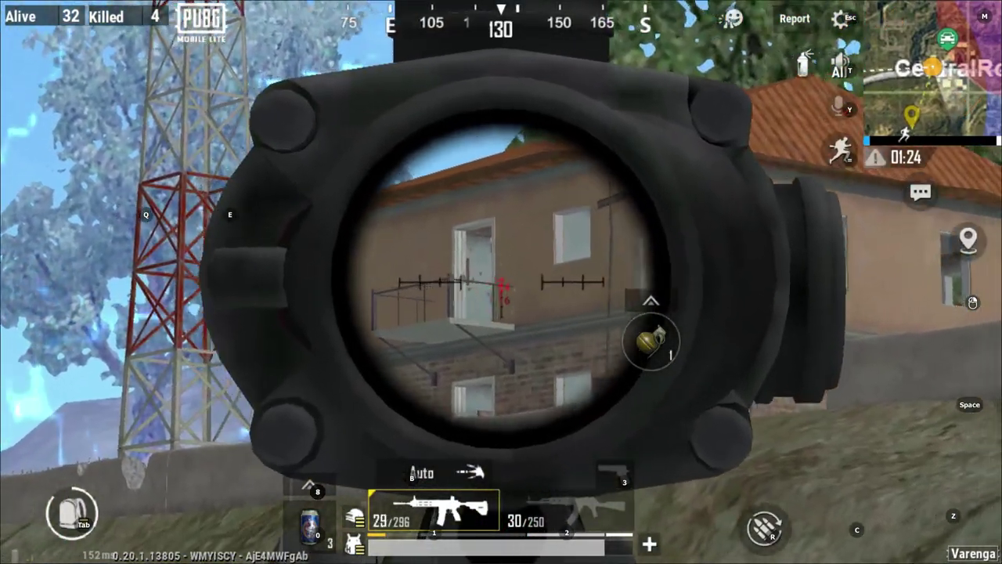
pyautogui.rightClick(501, 282)
pyautogui.rightClick(501, 282)
pyautogui.click(501, 281)
pyautogui.click(501, 282)
pyautogui.rightClick(501, 282)
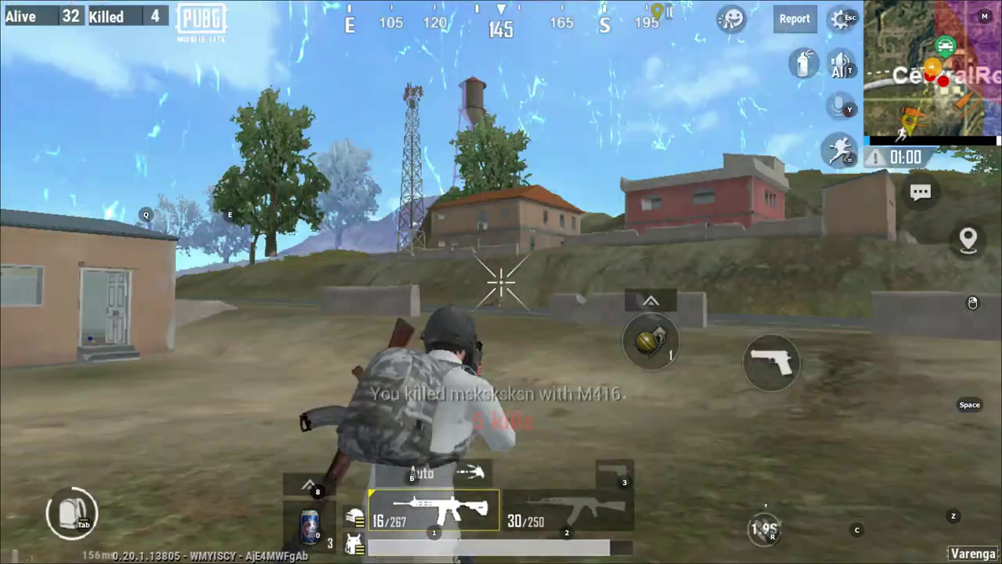
# Shoot the enemy in the open field before the hills with the AKM from beside the yellow building.
pyautogui.press('w')
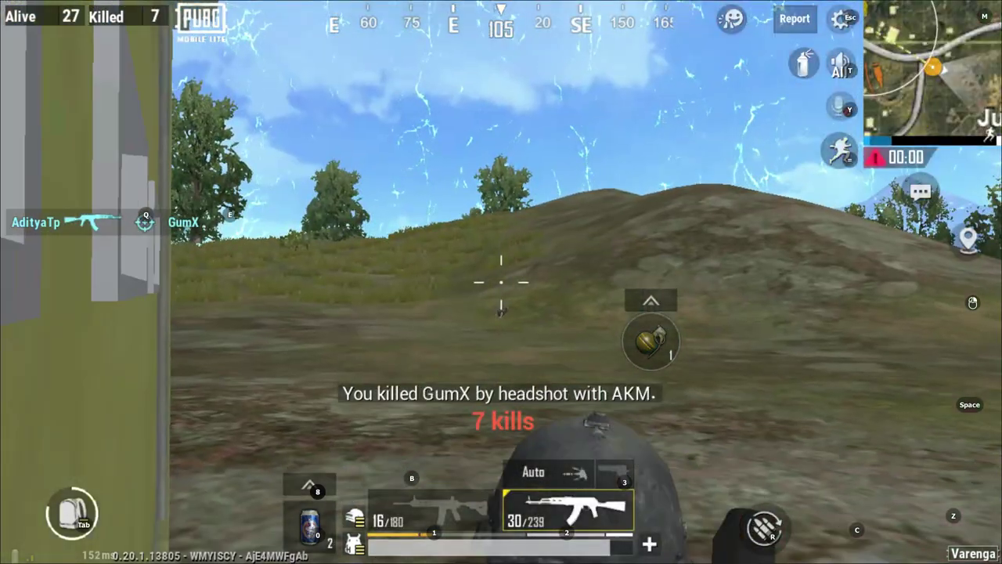
pyautogui.rightClick(501, 282)
pyautogui.click(501, 282)
pyautogui.click(501, 282)
pyautogui.click(501, 281)
pyautogui.rightClick(501, 282)
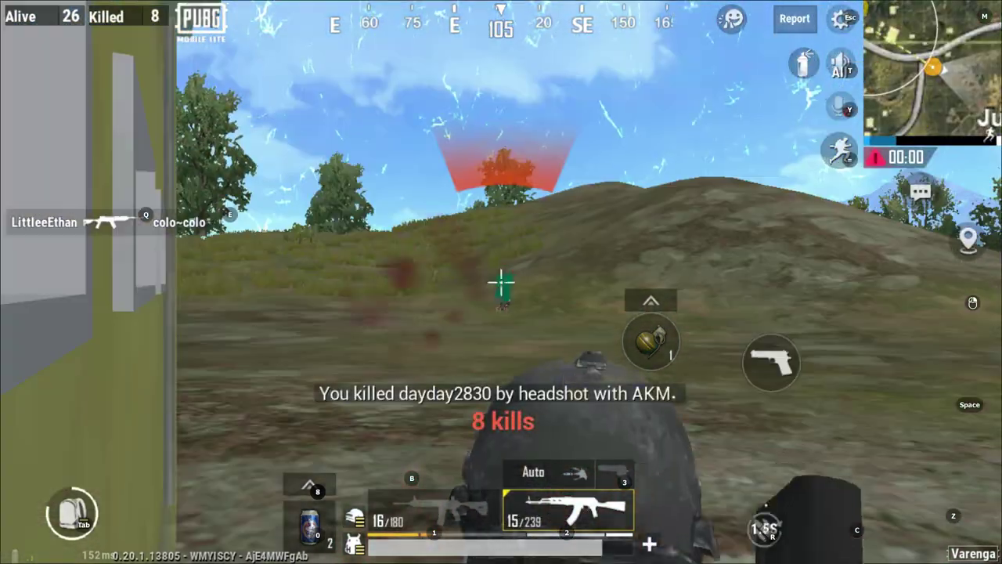
# Run to the road by the blue car and shoot the enemy ahead through the AKM's sight.
pyautogui.press('w')
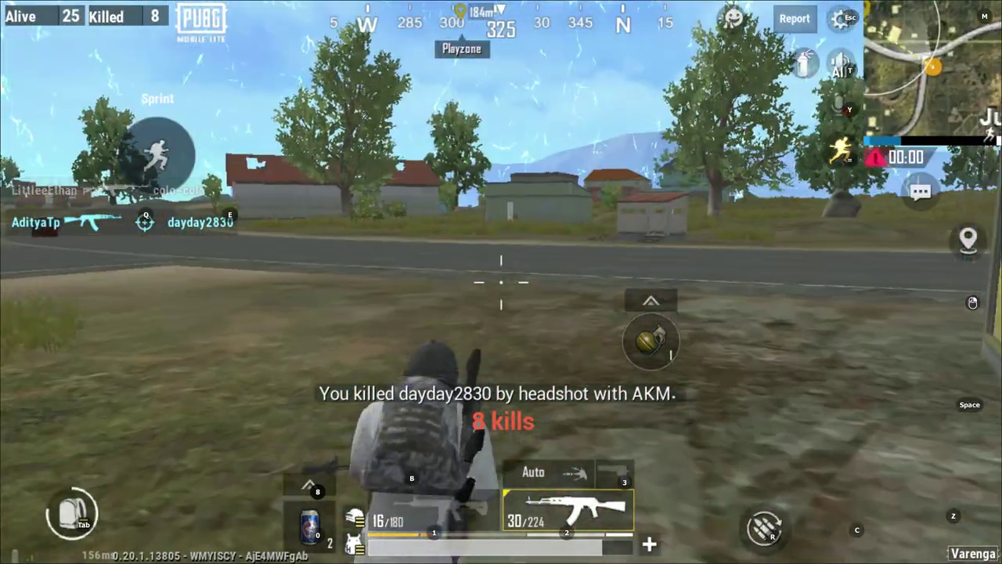
pyautogui.press('w')
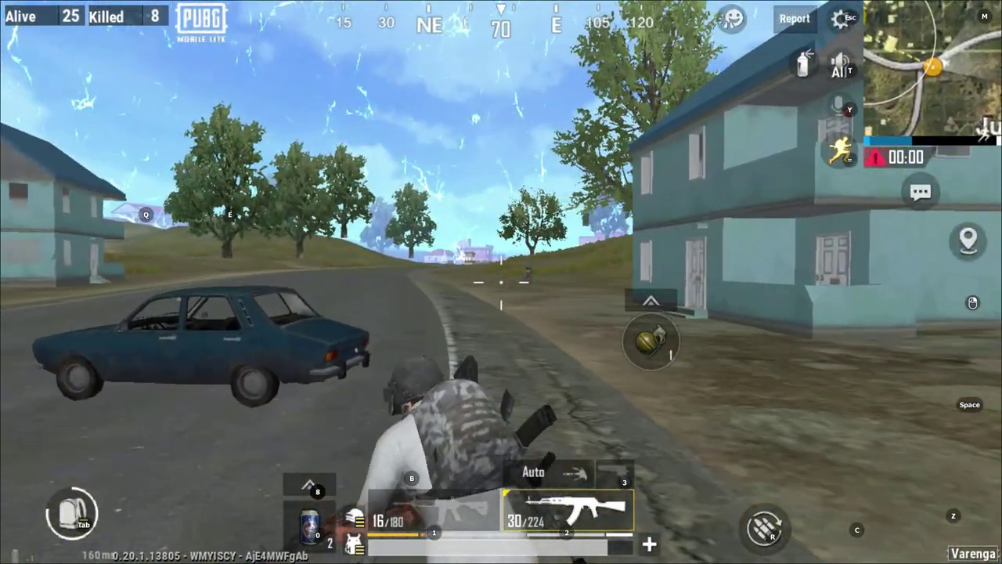
pyautogui.rightClick(501, 282)
pyautogui.click(501, 282)
pyautogui.click(501, 282)
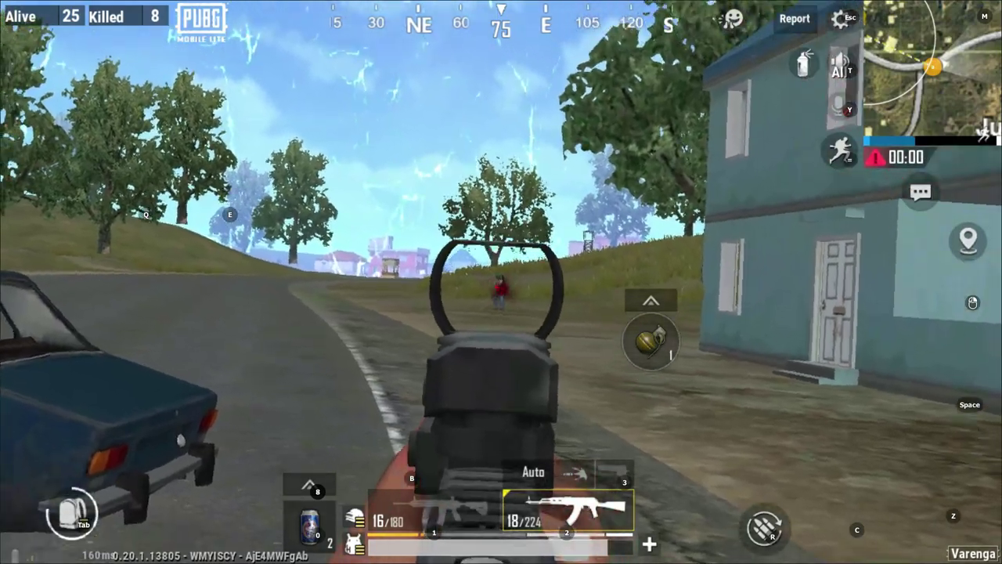
pyautogui.rightClick(501, 282)
# Take cover inside a building and drink an Energy Drink.
pyautogui.press('w')
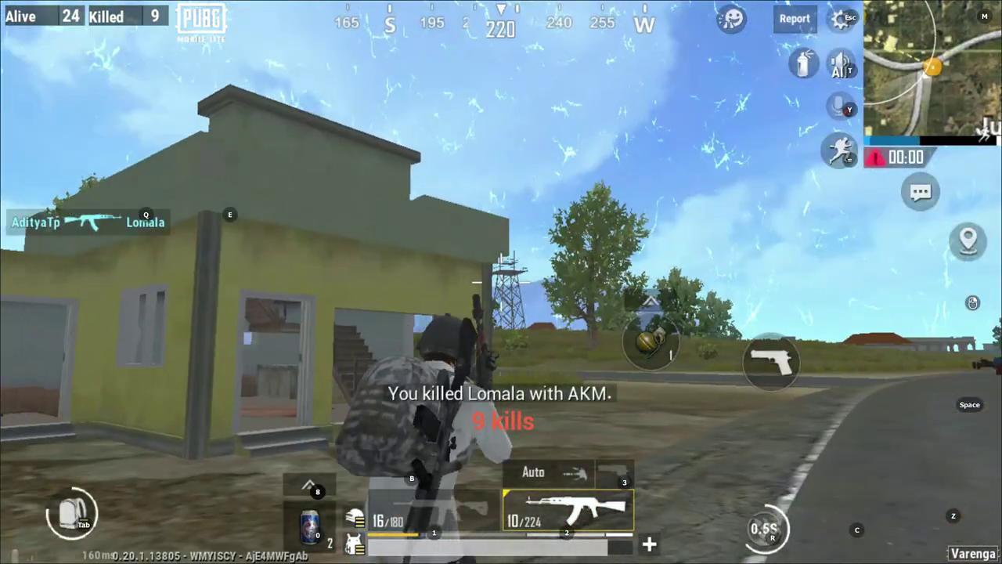
pyautogui.press('w')
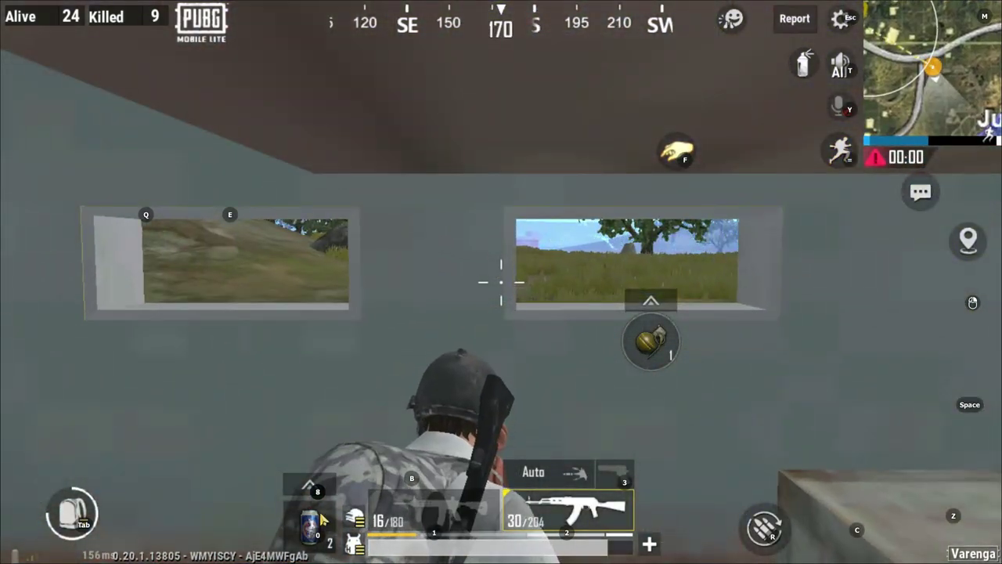
pyautogui.press('0')
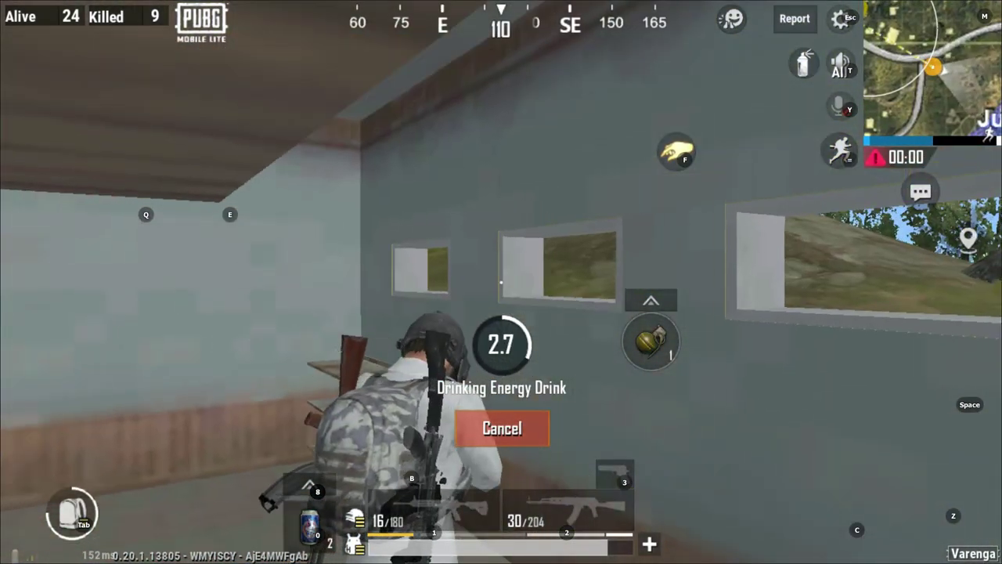
# Check the marker and safe zone on the full map, and return to the match.
pyautogui.press('m')
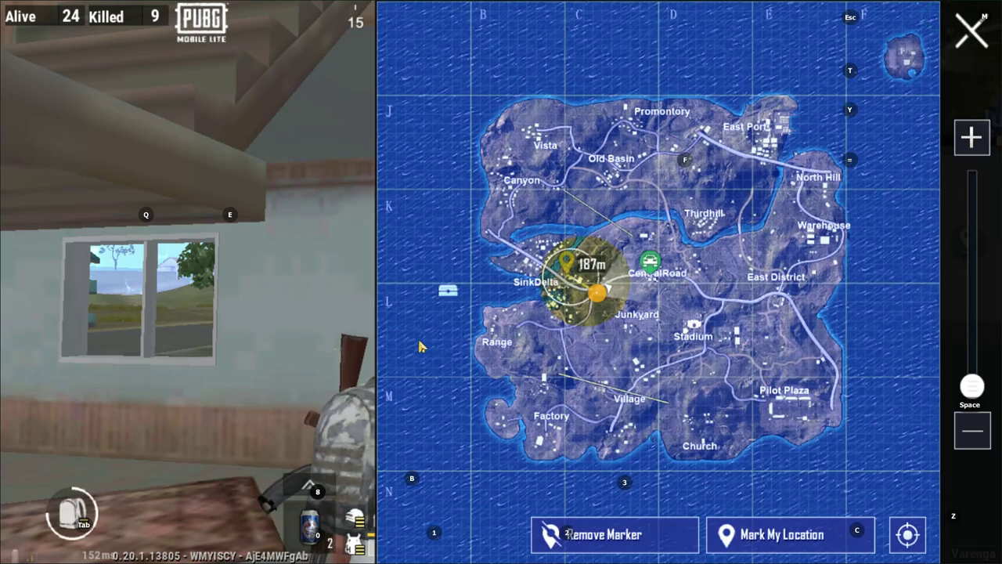
pyautogui.click(971, 31)
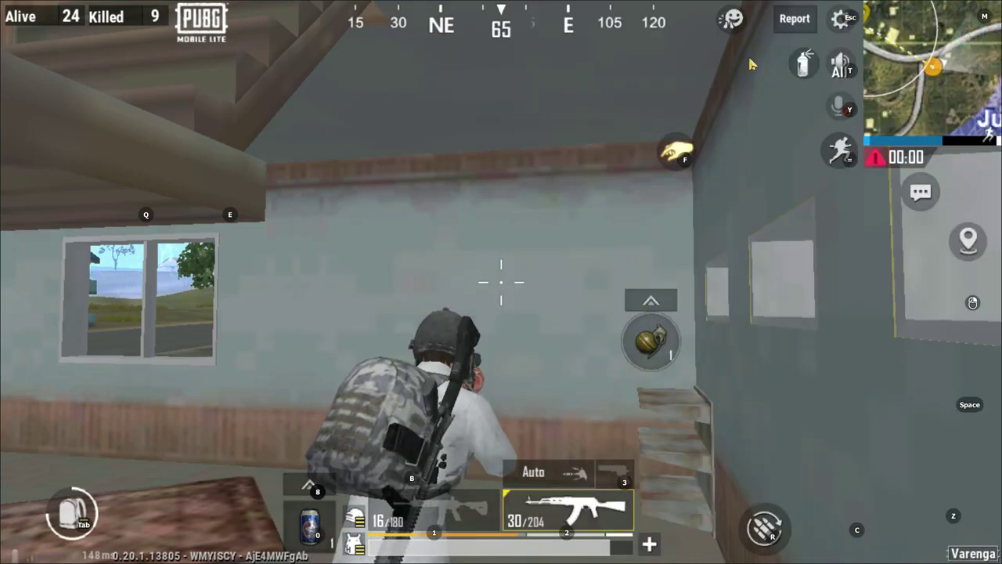
pyautogui.press('w')
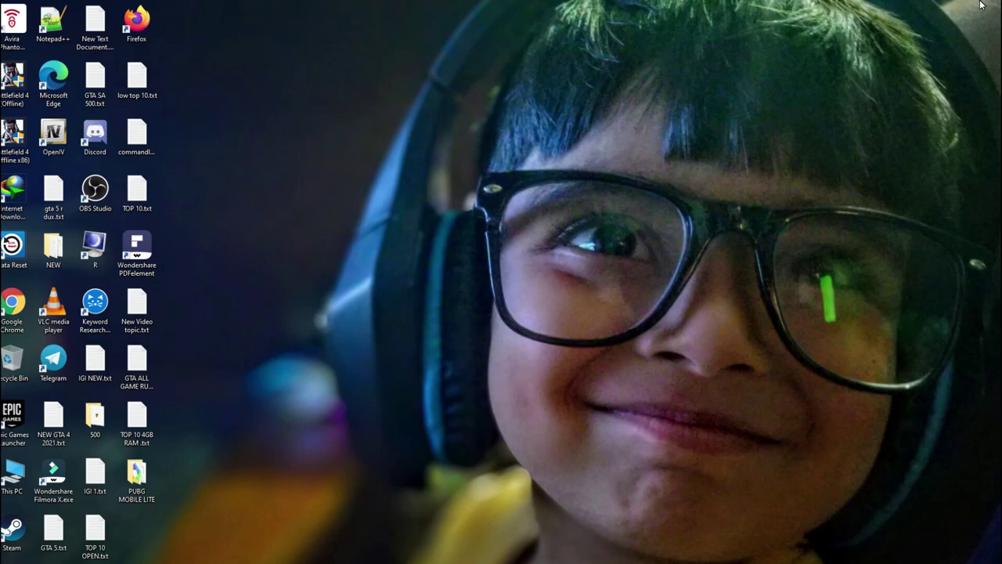
# Run Memu-Setup.exe from the desktop's PUBG MOBILE LITE folder and perform a quick install of MEmu.
pyautogui.doubleClick(153, 471)
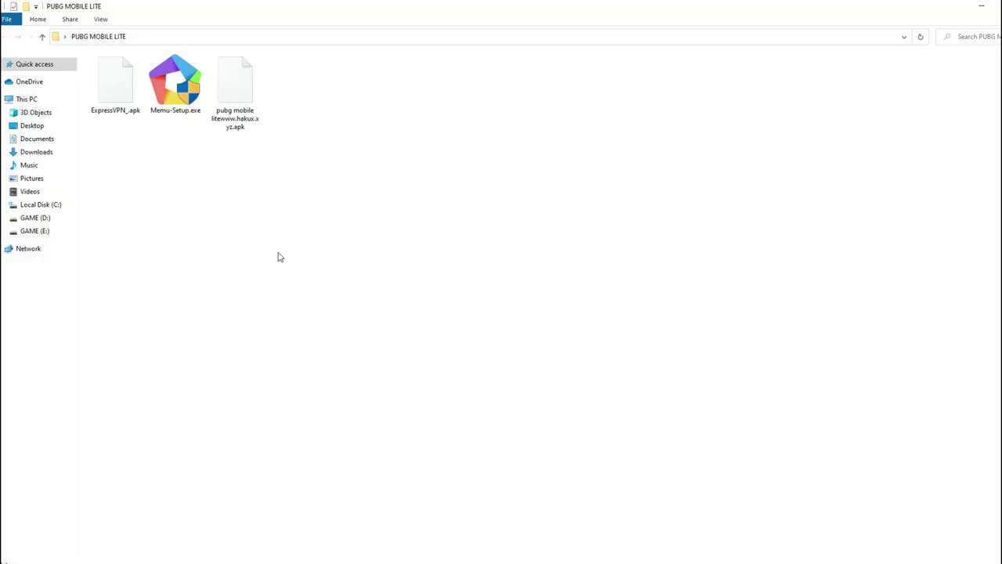
pyautogui.doubleClick(225, 90)
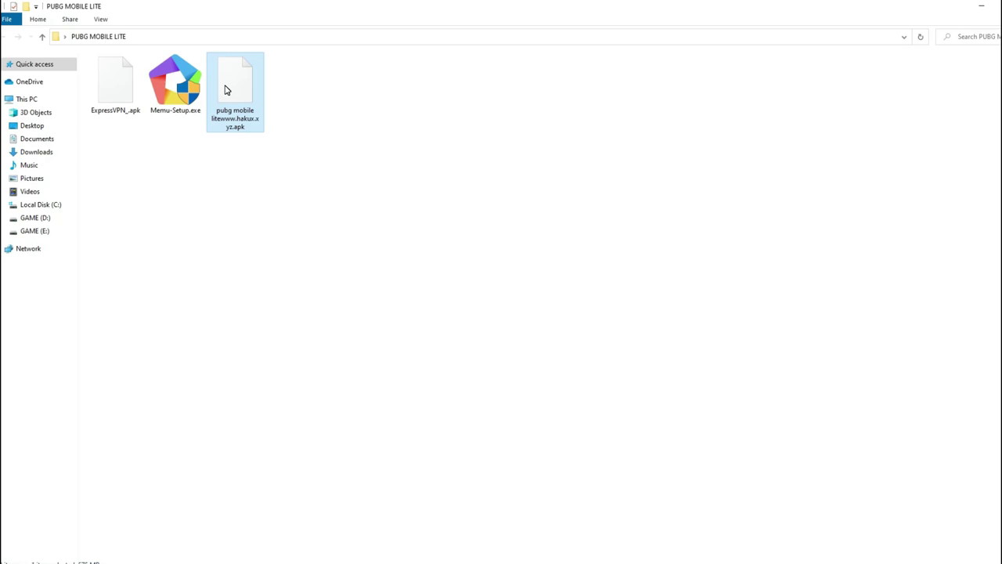
pyautogui.doubleClick(172, 83)
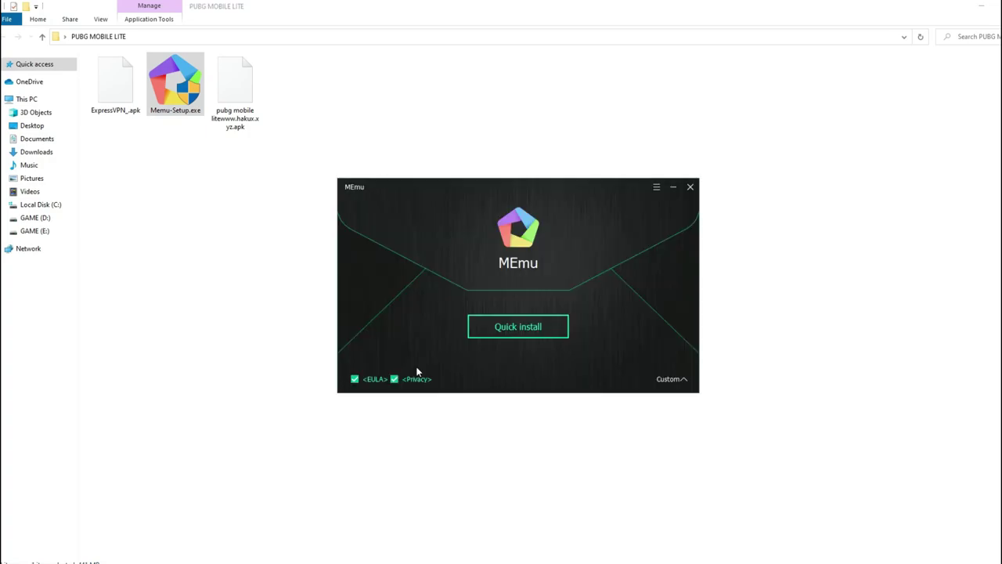
pyautogui.click(548, 331)
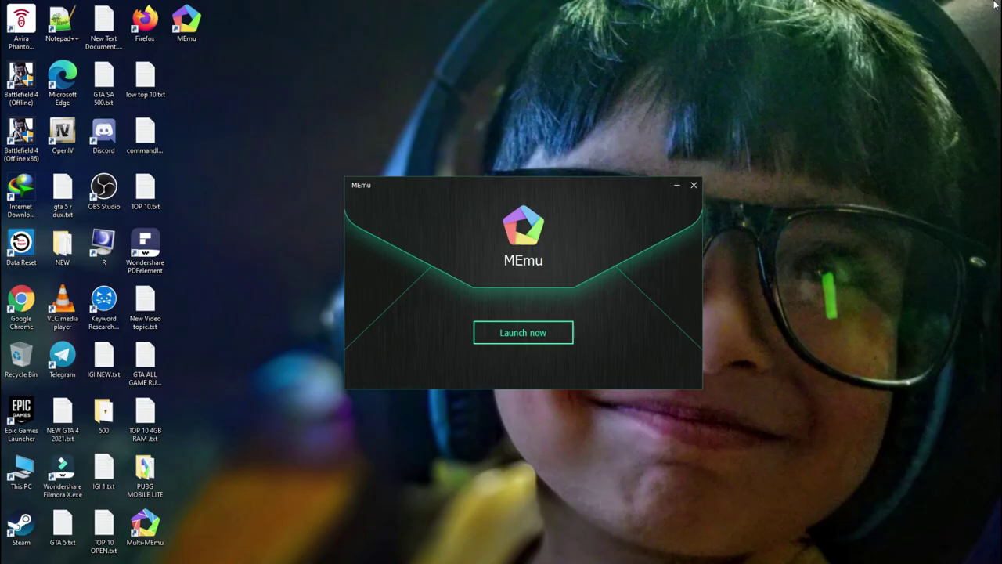
# Launch MEmu from the finished installer and exit the emulator.
pyautogui.click(547, 337)
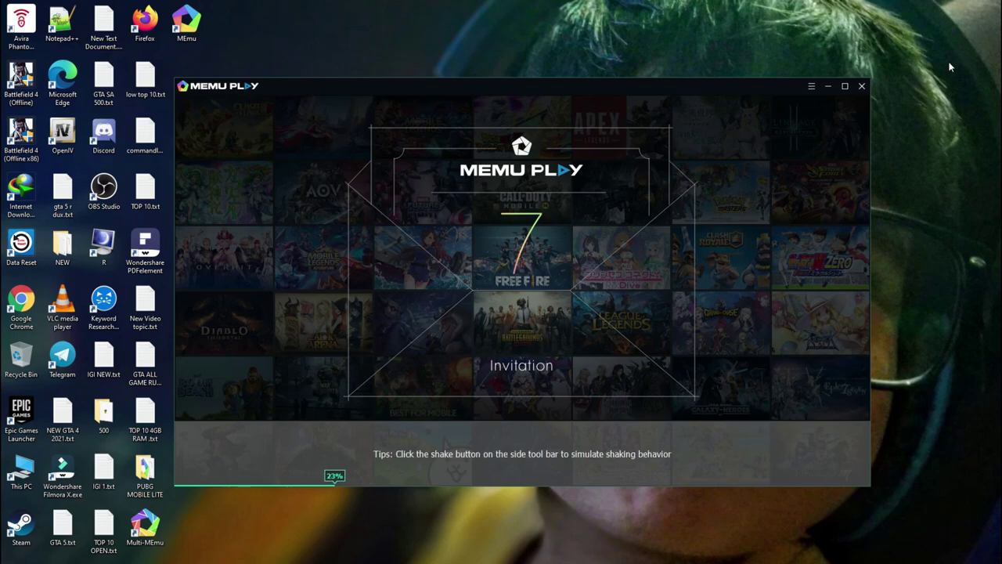
pyautogui.click(861, 85)
pyautogui.click(513, 290)
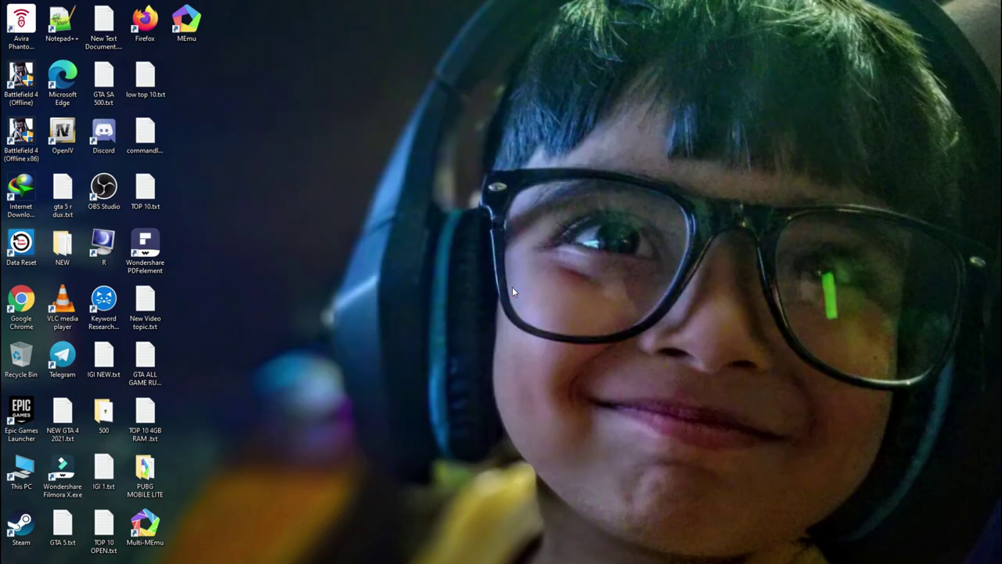
# Open Multi-MEmu from the desktop and delete the existing Android 7.1 instance.
pyautogui.doubleClick(153, 545)
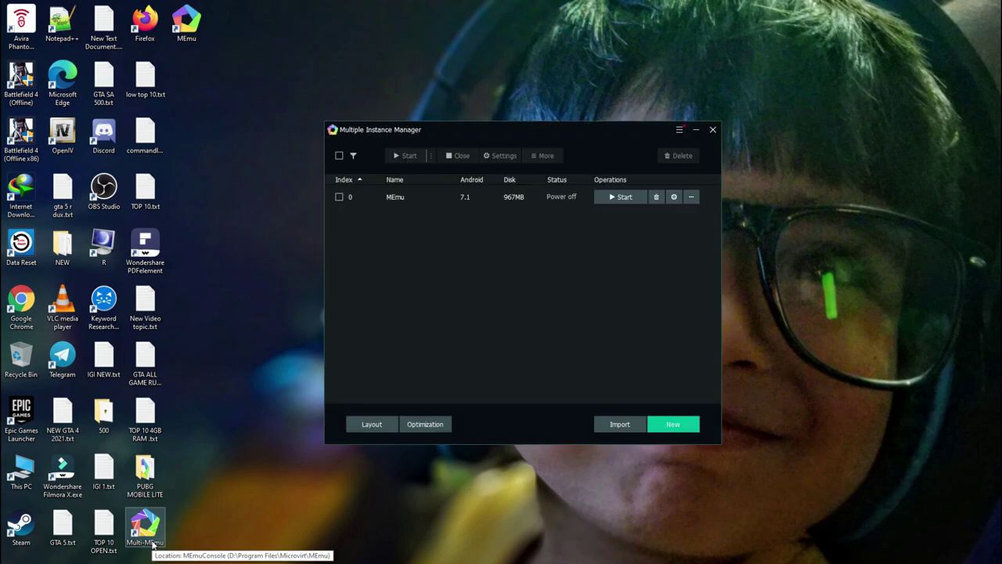
pyautogui.click(656, 196)
pyautogui.click(552, 288)
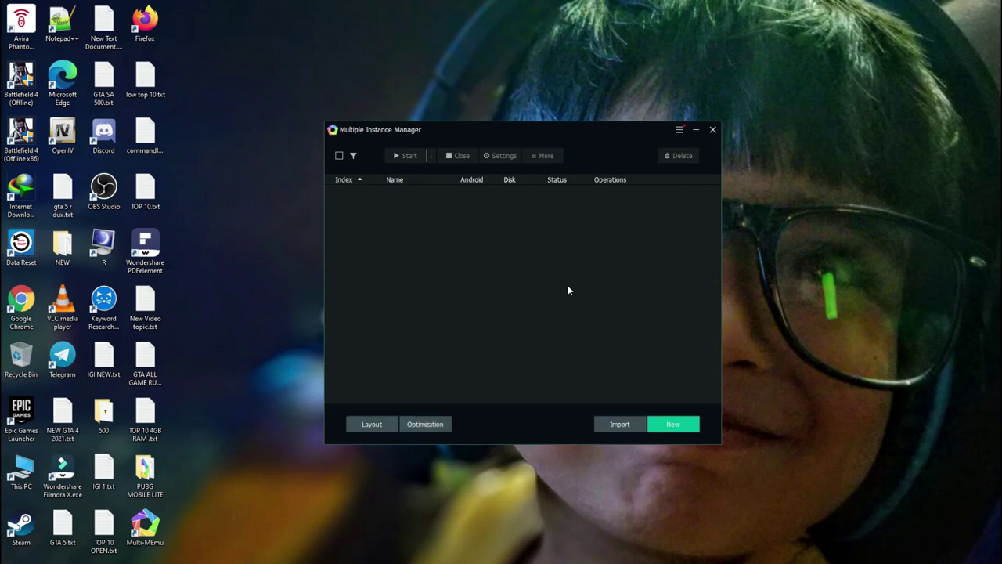
# Create an Android 5.1 (Maintenance version) instance, accept its download, and start it.
pyautogui.click(670, 424)
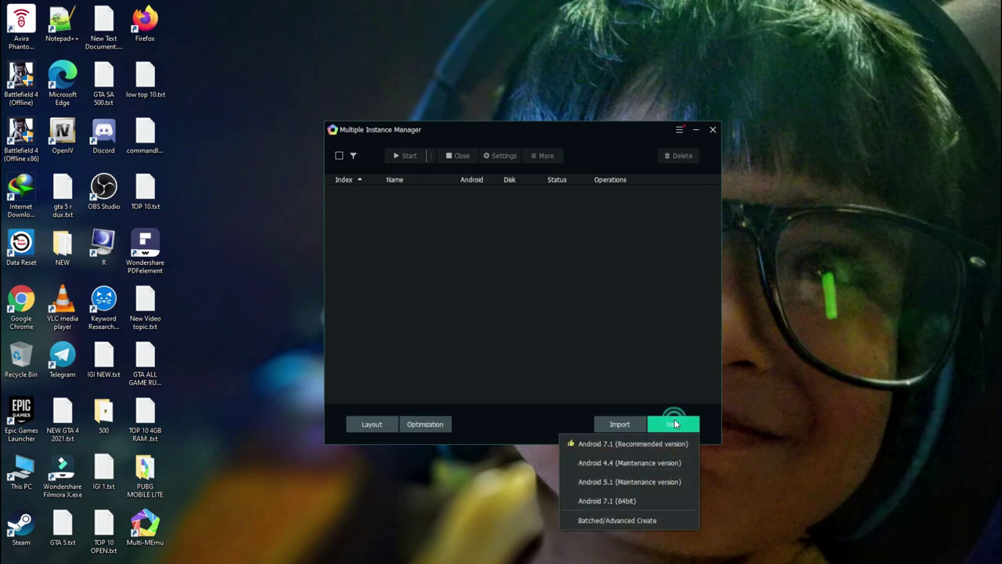
pyautogui.click(617, 482)
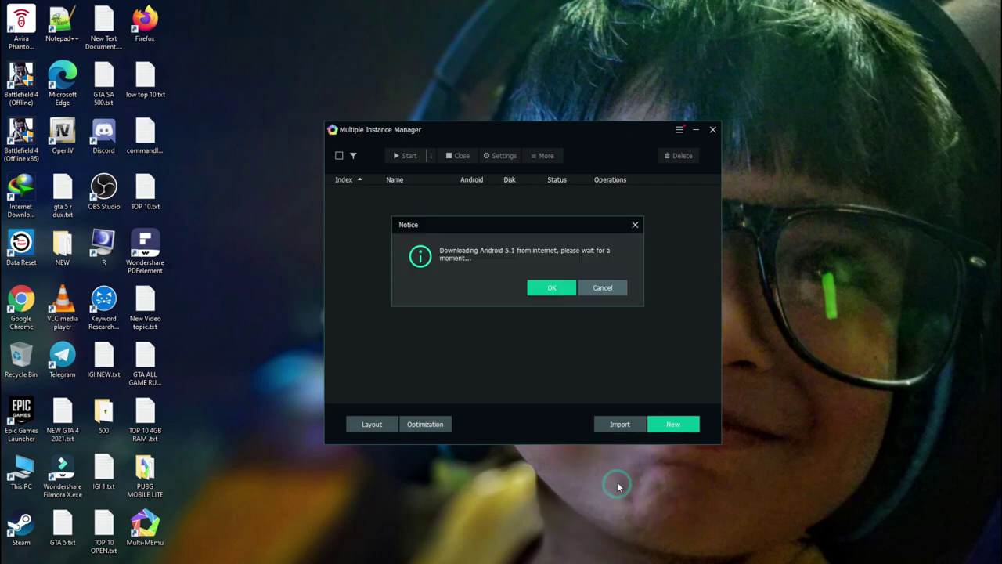
pyautogui.click(549, 290)
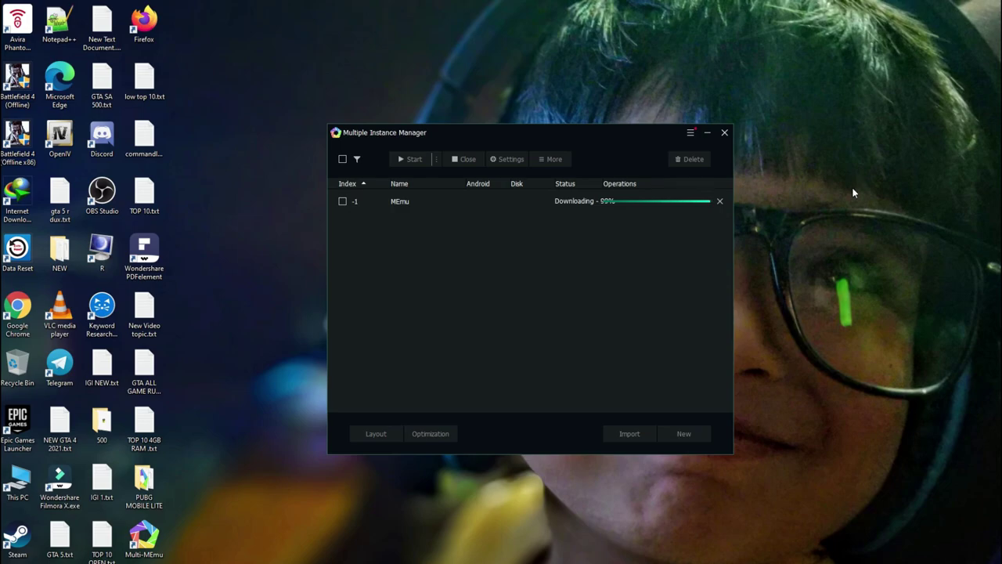
pyautogui.click(620, 201)
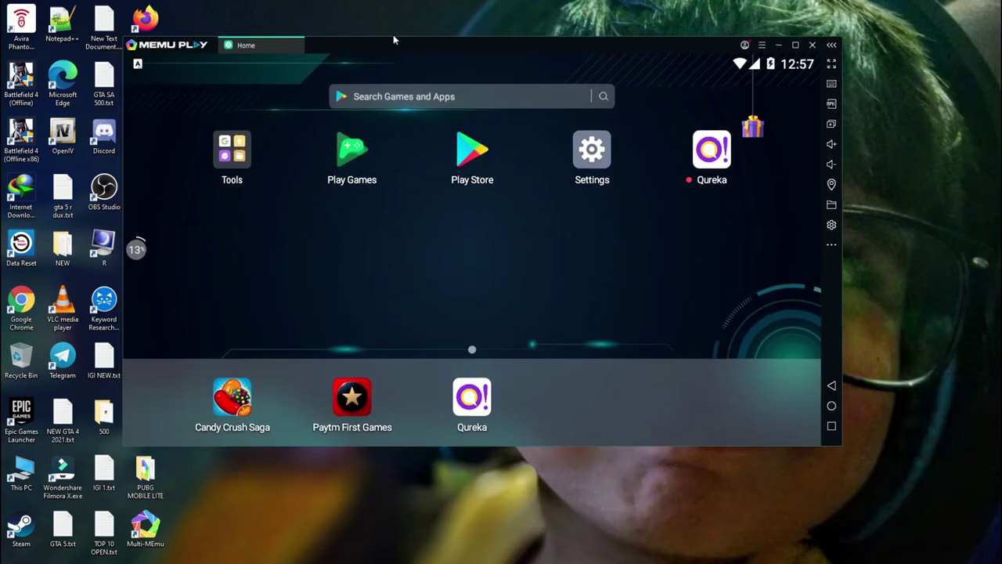
# Customize the emulator's engine performance in the system settings to 2000 MB of RAM and 4 CPU cores.
pyautogui.click(831, 225)
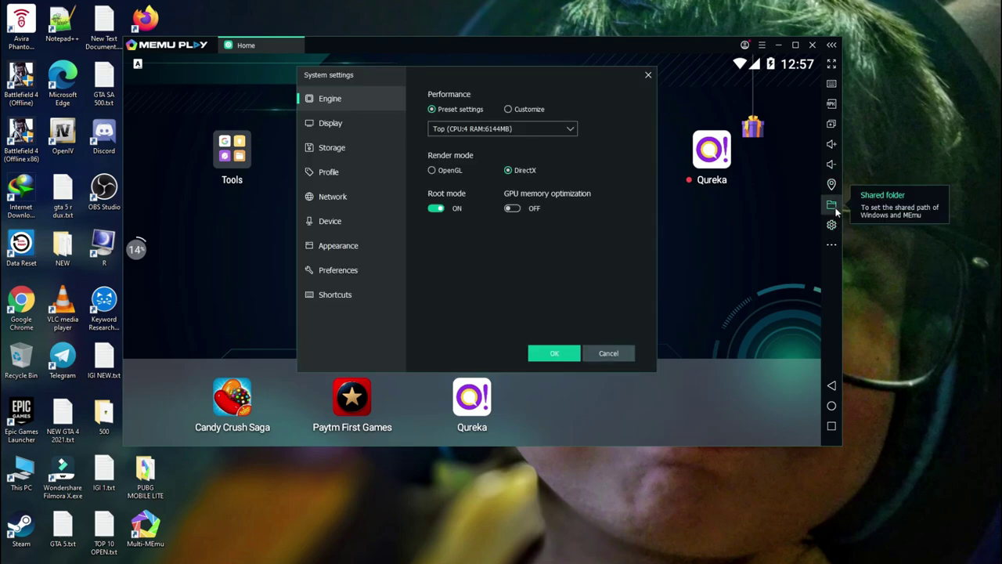
pyautogui.click(509, 110)
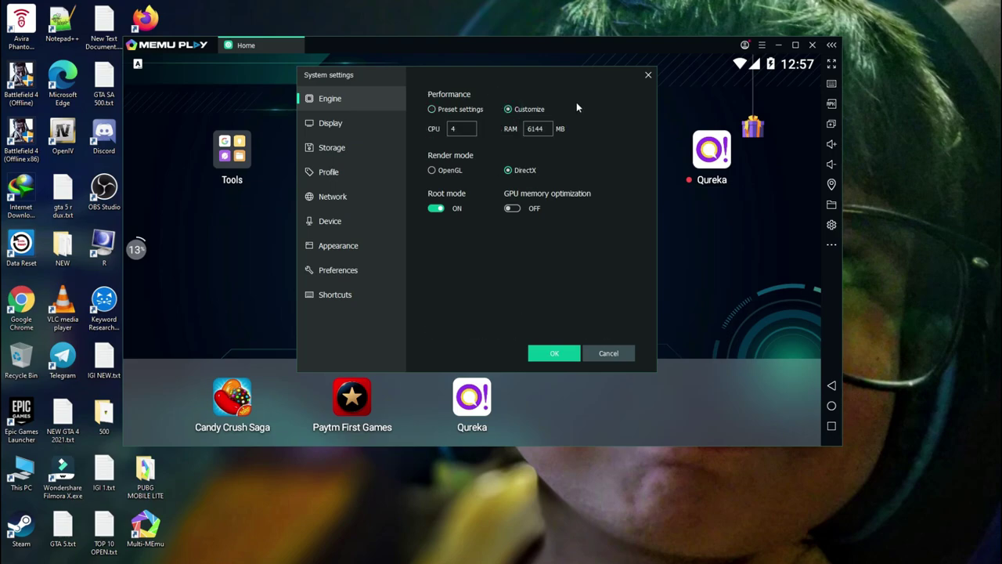
pyautogui.doubleClick(539, 128)
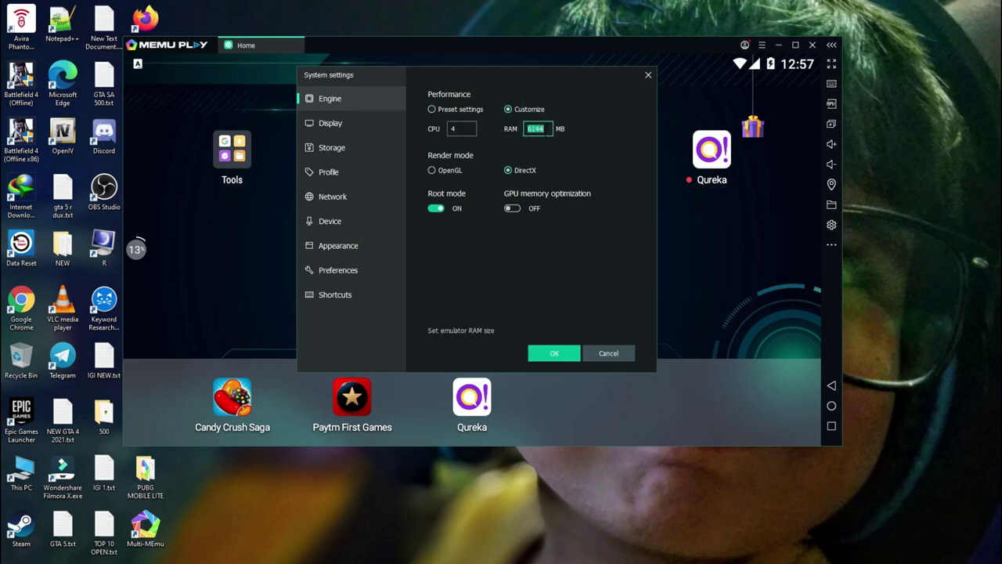
pyautogui.press('BackSpace')
pyautogui.write('2000')
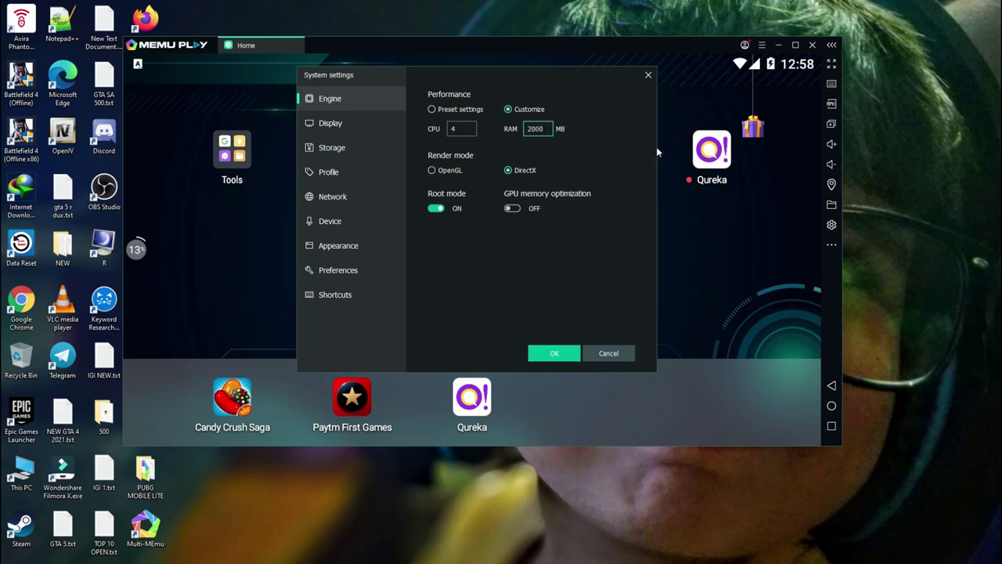
pyautogui.moveTo(605, 161); pyautogui.dragTo(603, 161)
pyautogui.click(472, 127)
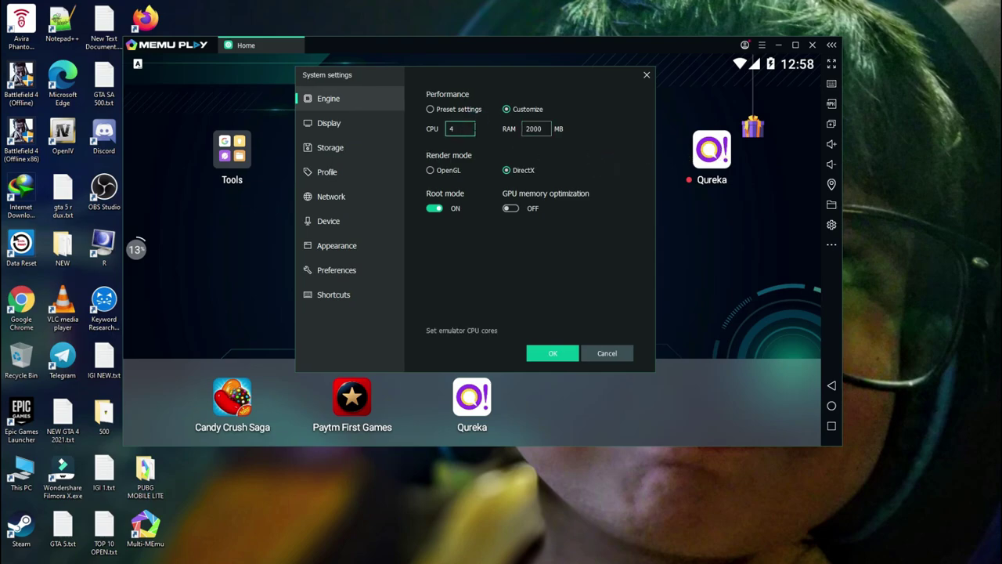
pyautogui.press('BackSpace')
pyautogui.write('2')
pyautogui.press('BackSpace')
pyautogui.write('4')
# Switch the render mode to OpenGL, enable GPU memory optimization, and save the settings without restarting the emulator immediately.
pyautogui.click(451, 169)
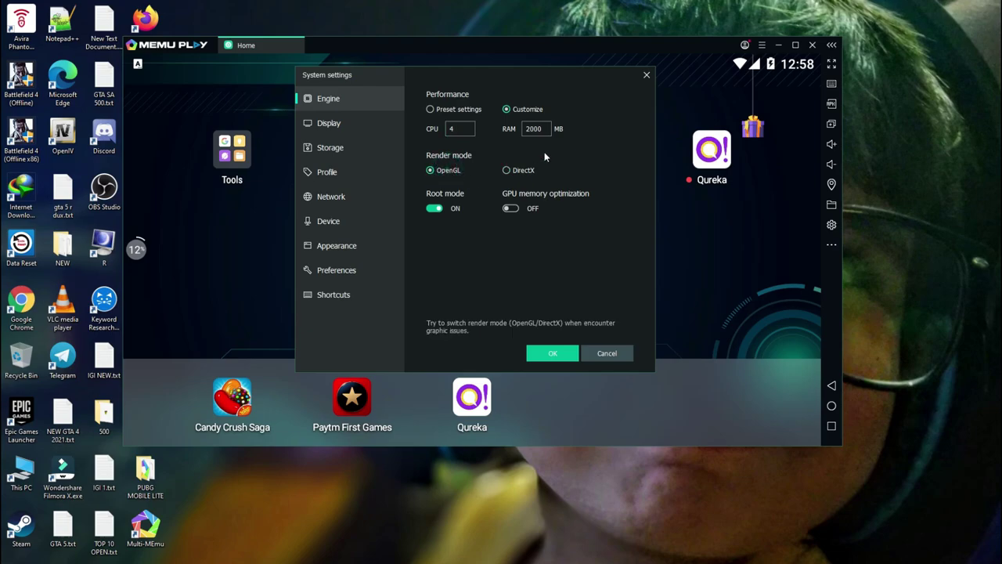
pyautogui.click(512, 209)
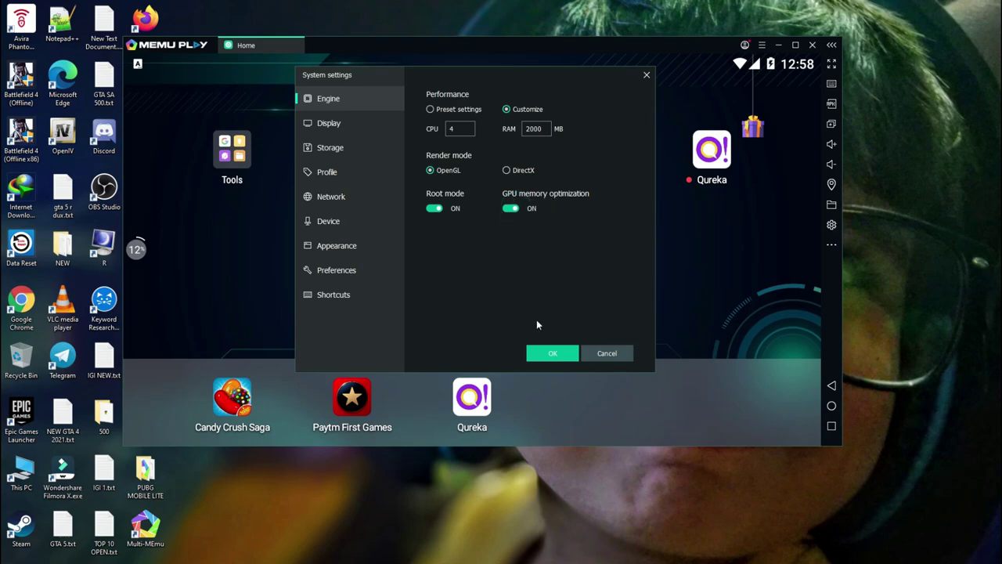
pyautogui.click(553, 354)
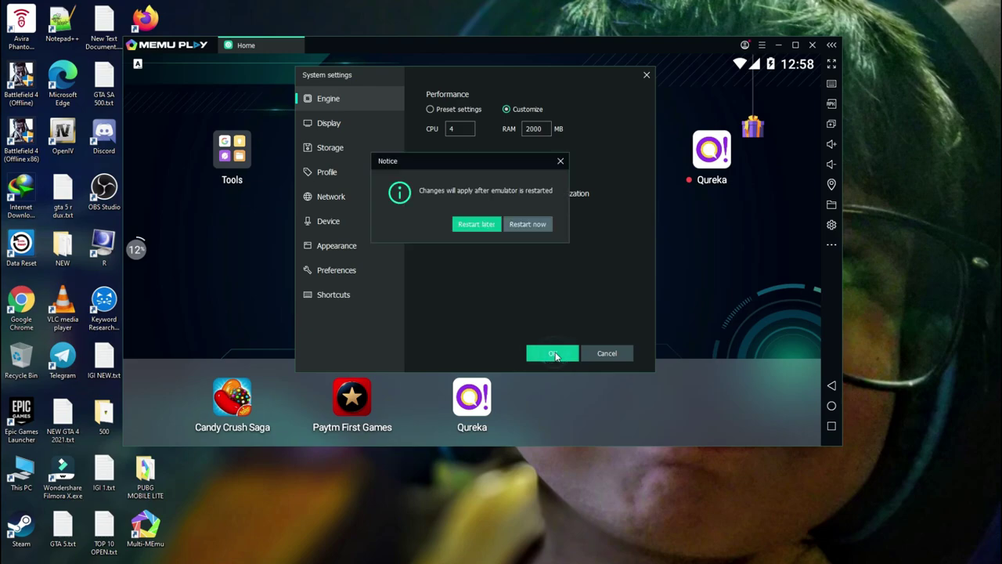
pyautogui.click(485, 227)
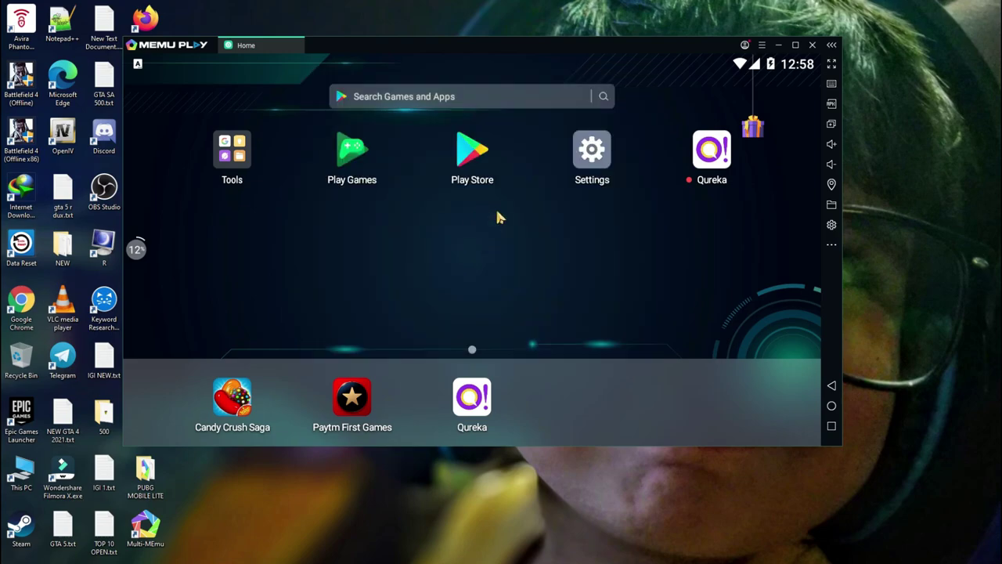
# In the emulator's system settings, set the profile's telecom operator country to Nepal (नेपाल).
pyautogui.click(832, 225)
pyautogui.click(306, 144)
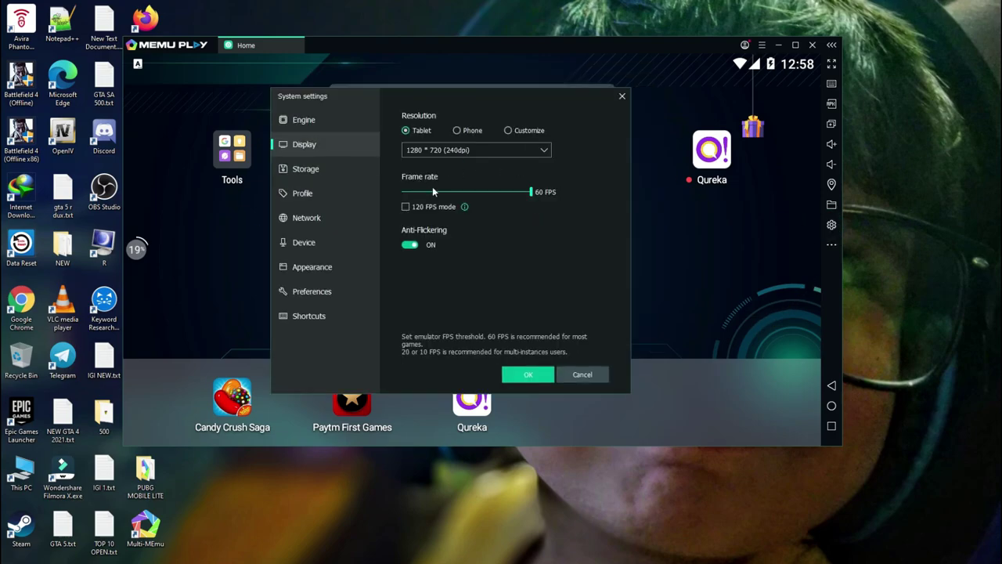
pyautogui.click(310, 200)
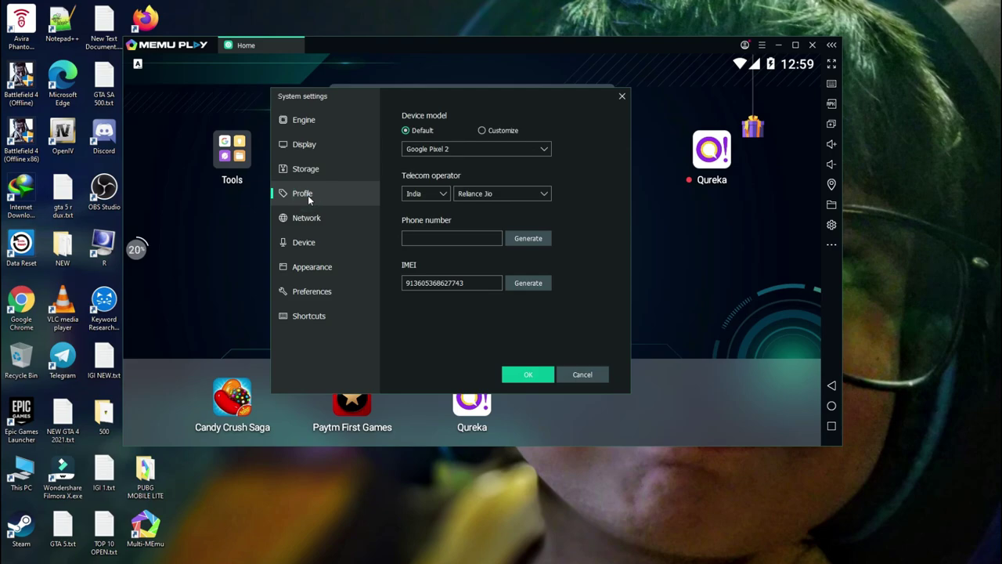
pyautogui.click(438, 194)
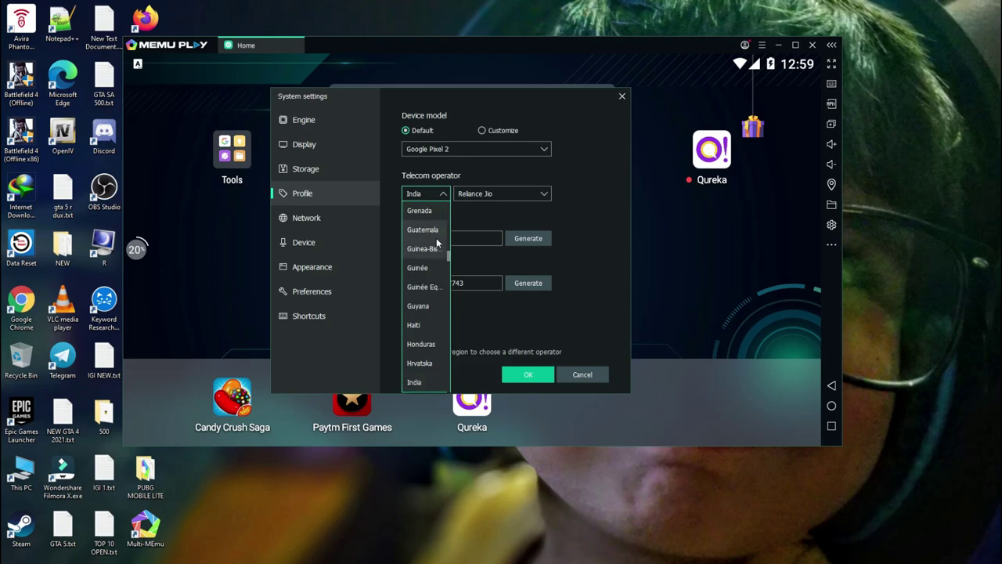
pyautogui.scroll(-2, 437, 243)
pyautogui.scroll(-8, 436, 243)
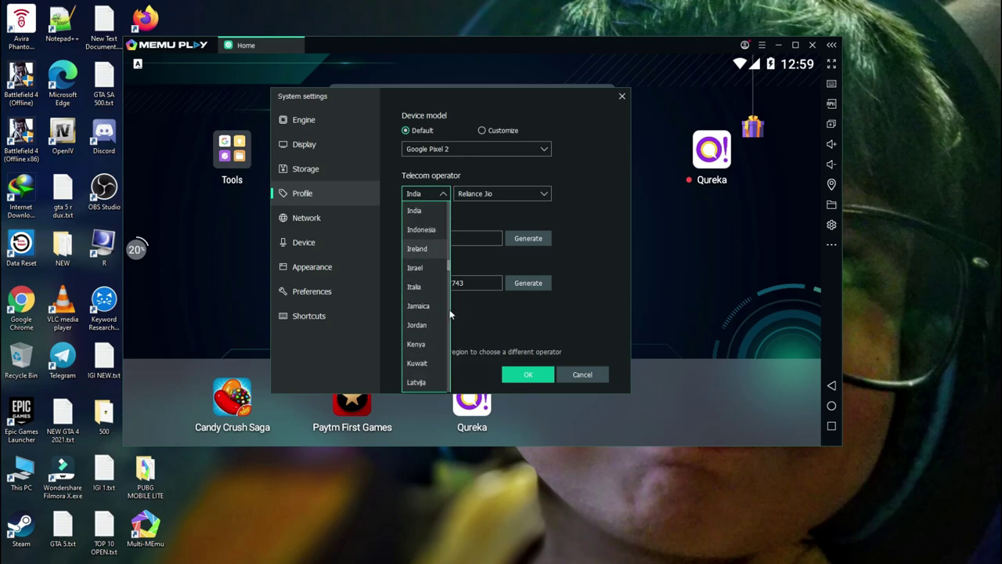
pyautogui.scroll(-15, 420, 370)
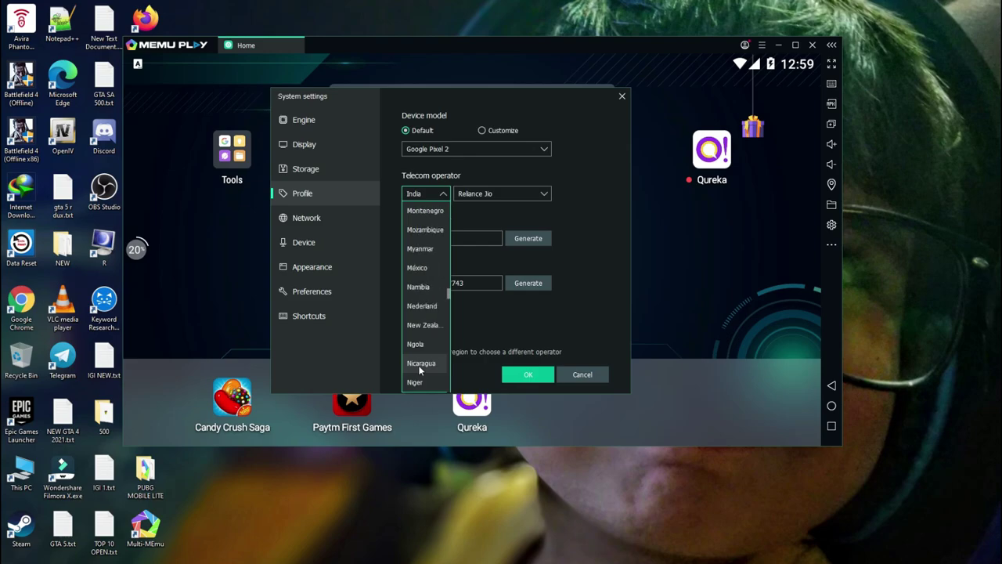
pyautogui.scroll(-15, 419, 370)
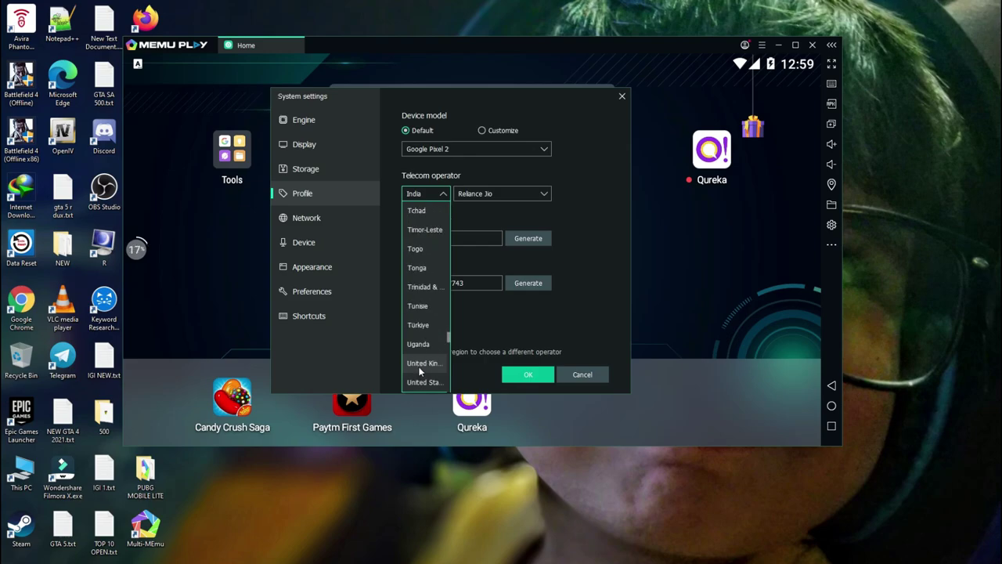
pyautogui.scroll(-1, 419, 370)
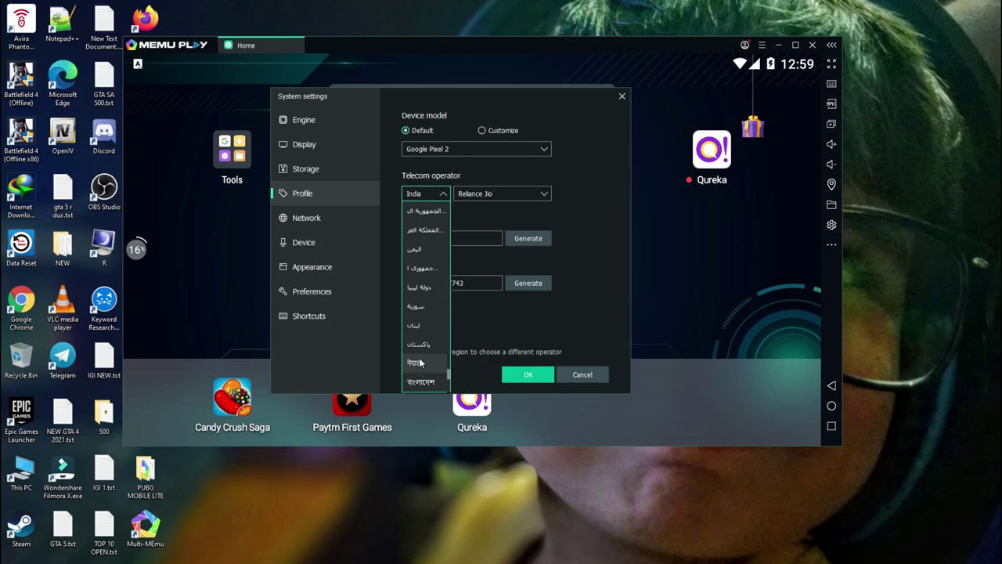
pyautogui.click(420, 361)
# Choose Smart Cell as the telecom operator, save the settings, and restart the emulator immediately.
pyautogui.click(484, 196)
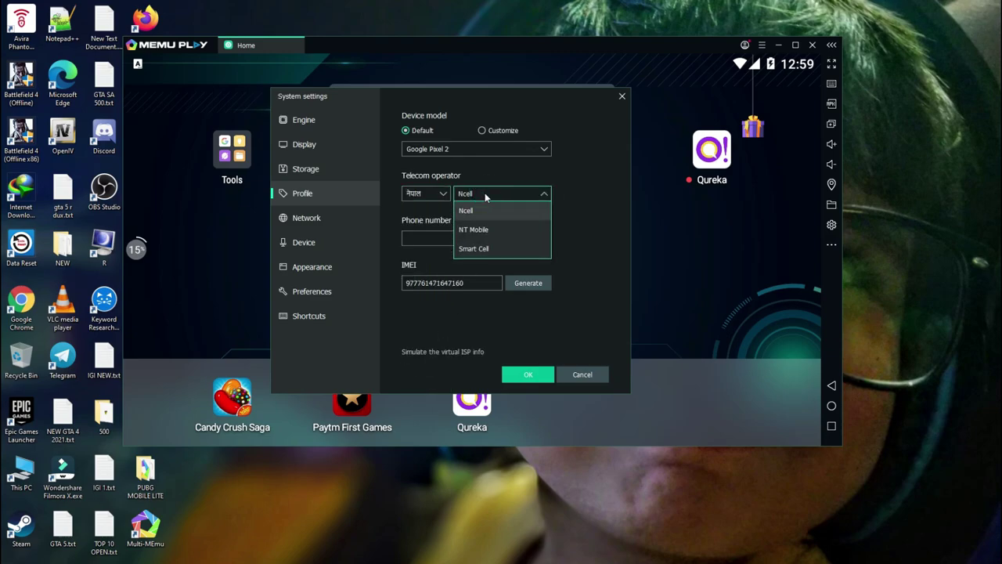
pyautogui.click(486, 247)
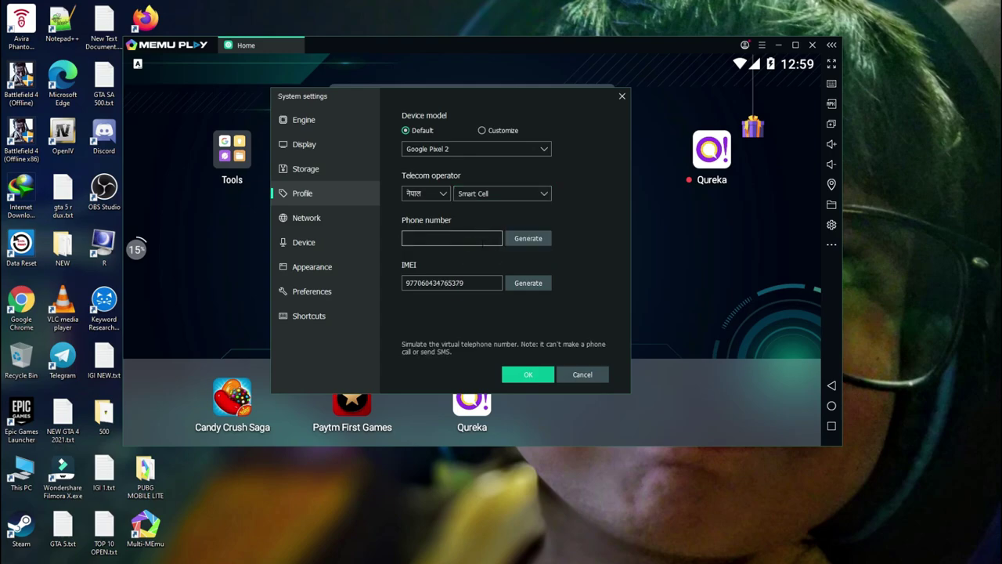
pyautogui.click(531, 374)
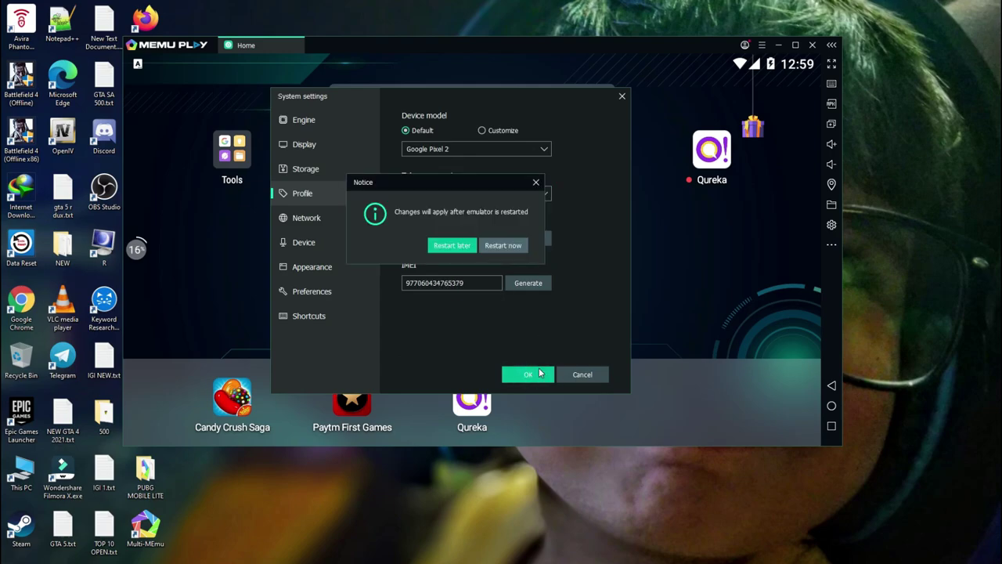
pyautogui.click(508, 248)
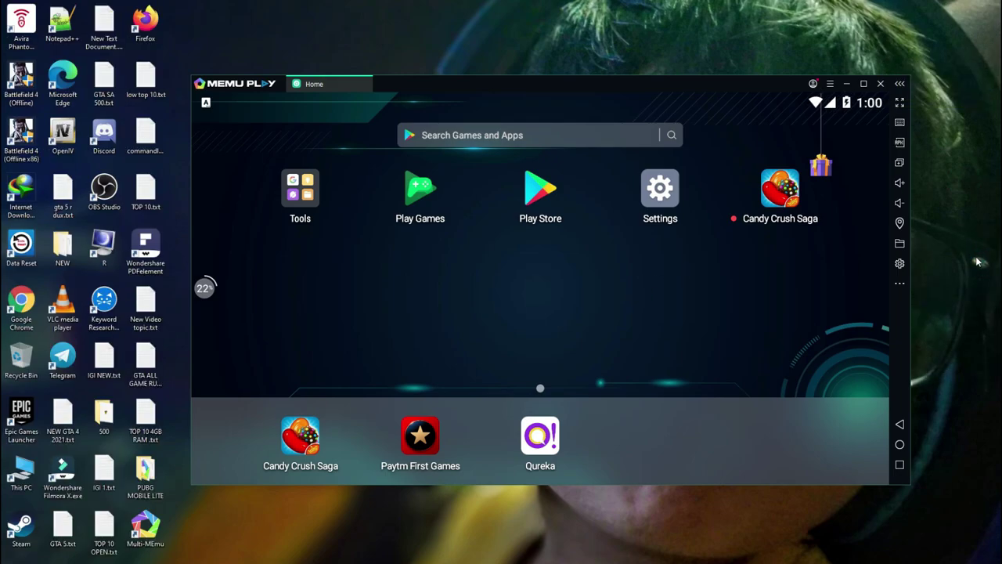
# Open the PUBG MOBILE LITE folder from the desktop and install its PUBG Mobile Lite APK in the emulator.
pyautogui.moveTo(414, 88); pyautogui.dragTo(436, 93)
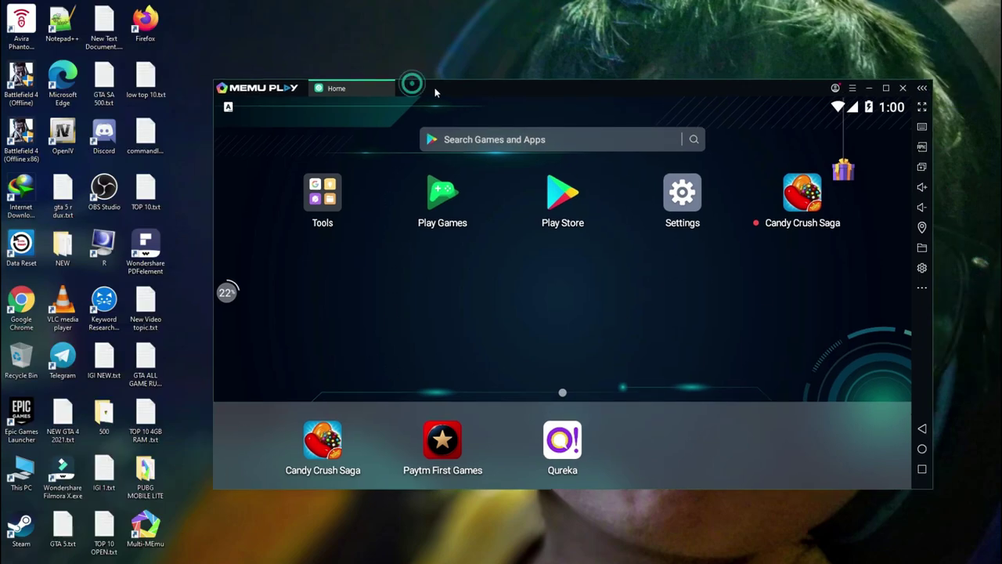
pyautogui.doubleClick(145, 470)
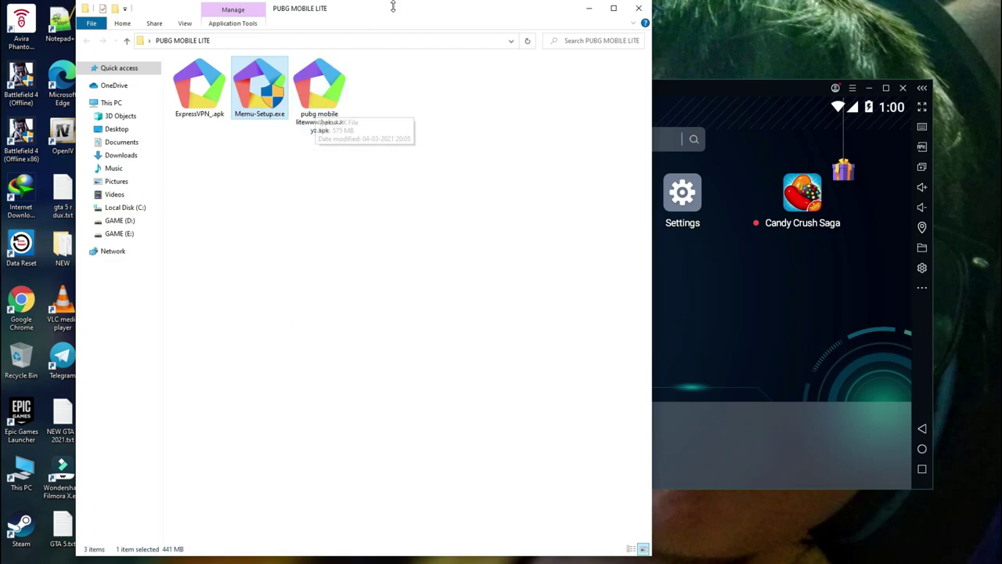
pyautogui.moveTo(394, 15); pyautogui.dragTo(227, 49)
pyautogui.moveTo(164, 124); pyautogui.dragTo(753, 308)
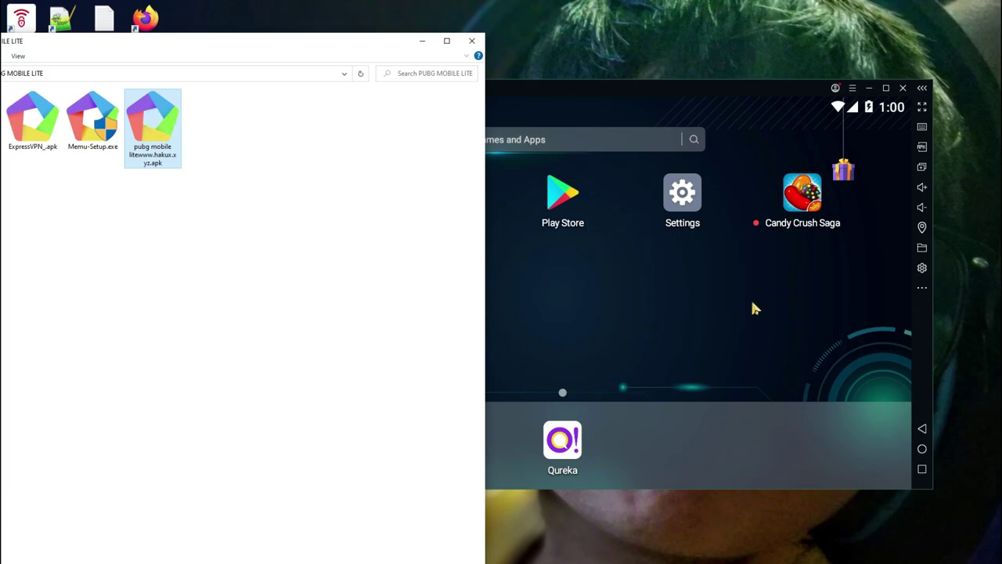
pyautogui.click(422, 41)
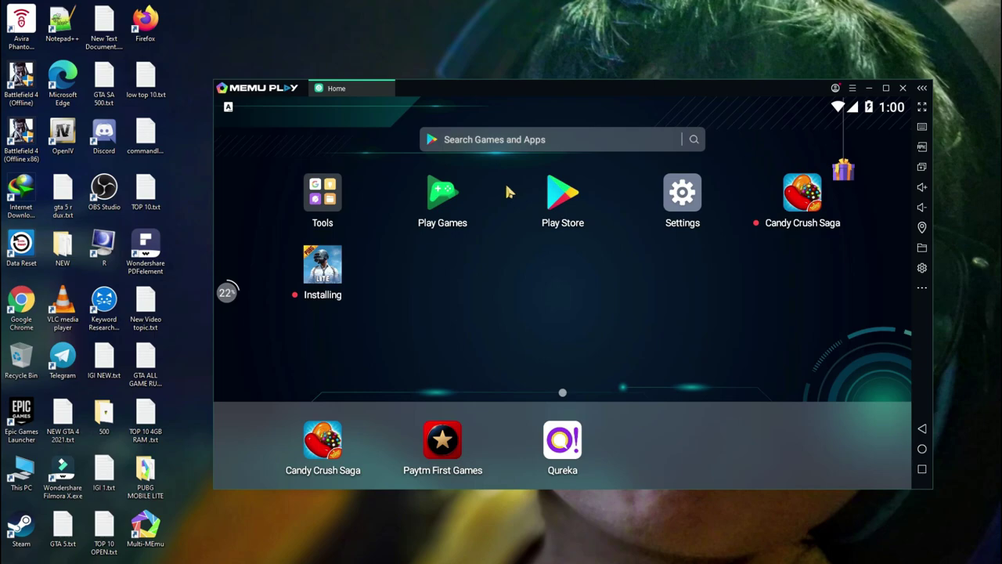
# Return to the PUBG MOBILE LITE folder and install the ExpressVPN APK in the emulator.
pyautogui.hotkey('alt', 'Tab')
pyautogui.moveTo(188, 118); pyautogui.dragTo(660, 318)
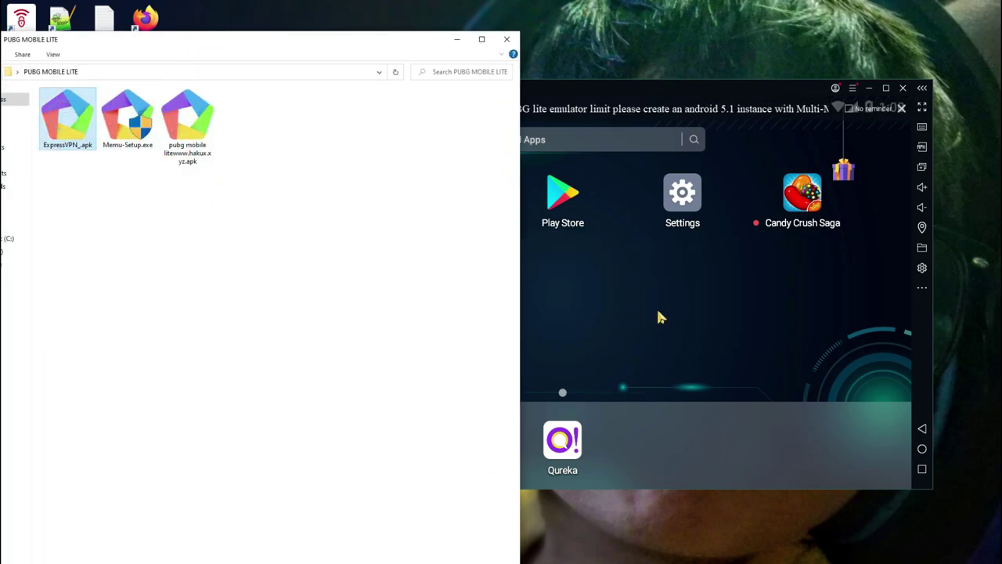
pyautogui.click(457, 40)
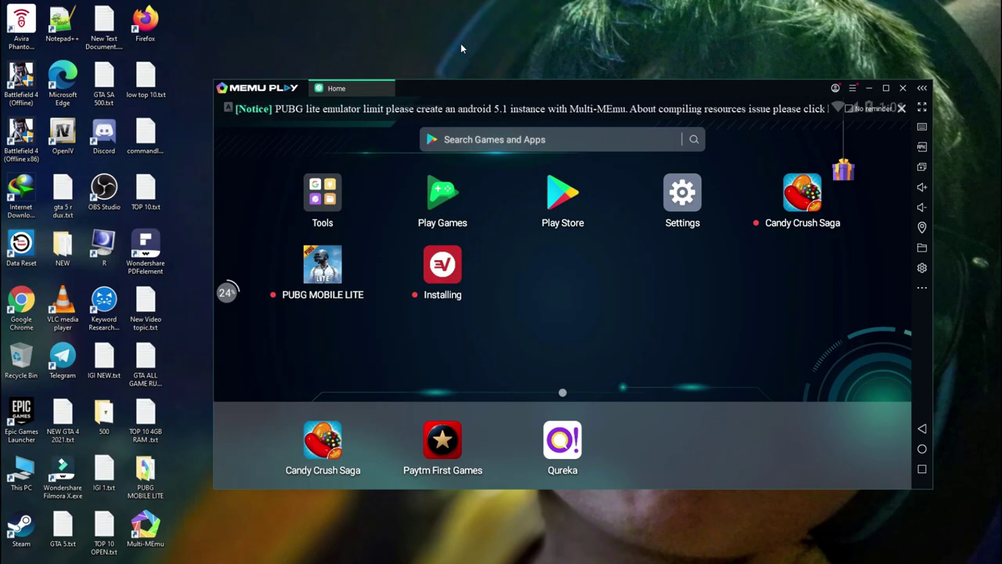
# Open ExpressVPN, start the free trial with the prefilled e-mail, agree to diagnostics sharing, and accept the VPN connection request.
pyautogui.click(428, 280)
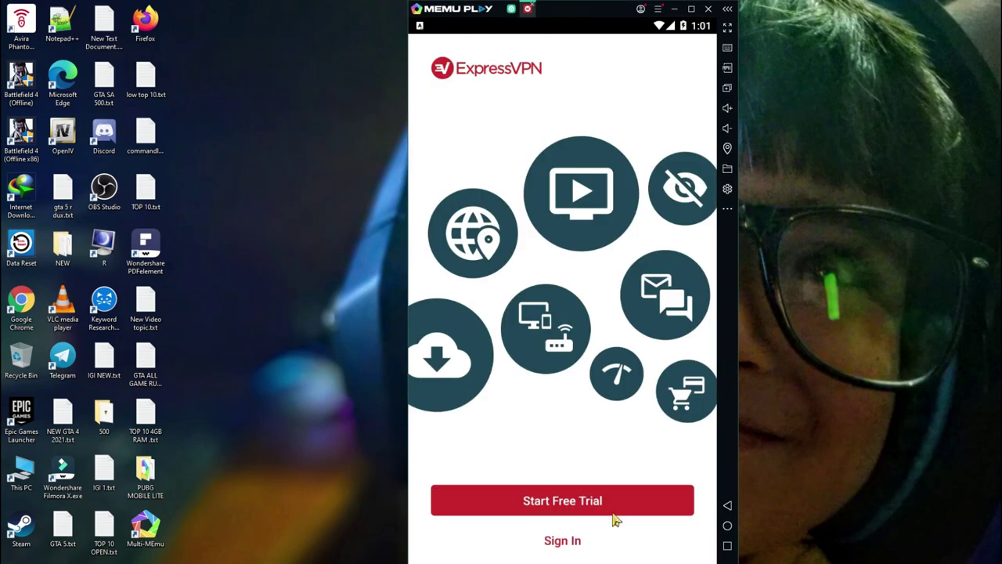
pyautogui.click(610, 511)
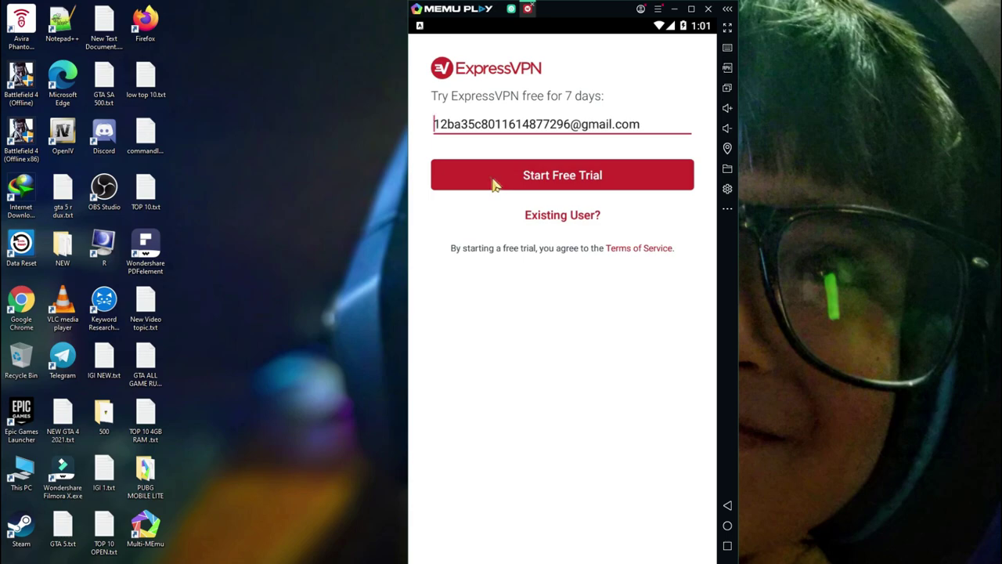
pyautogui.click(493, 184)
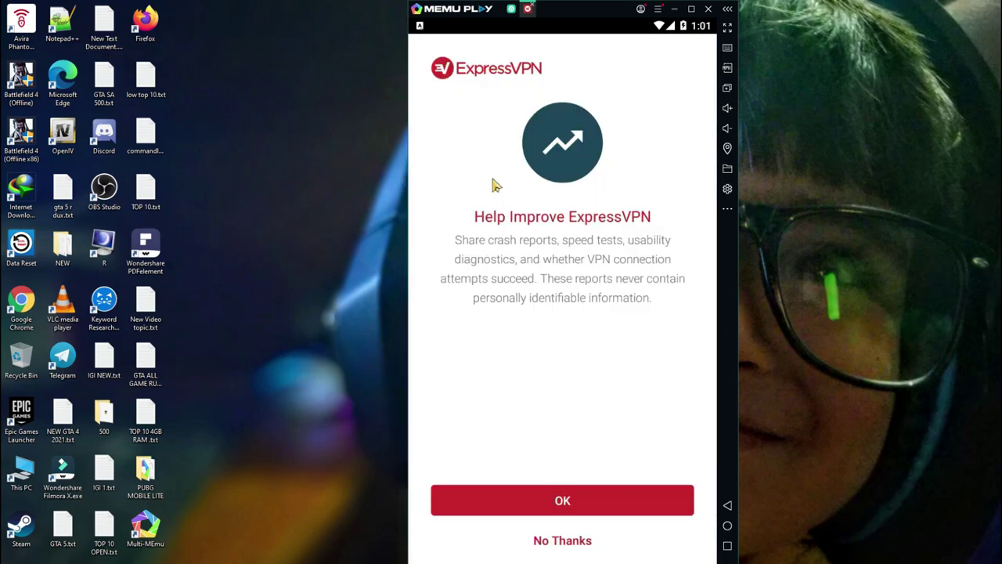
pyautogui.click(613, 509)
pyautogui.click(607, 507)
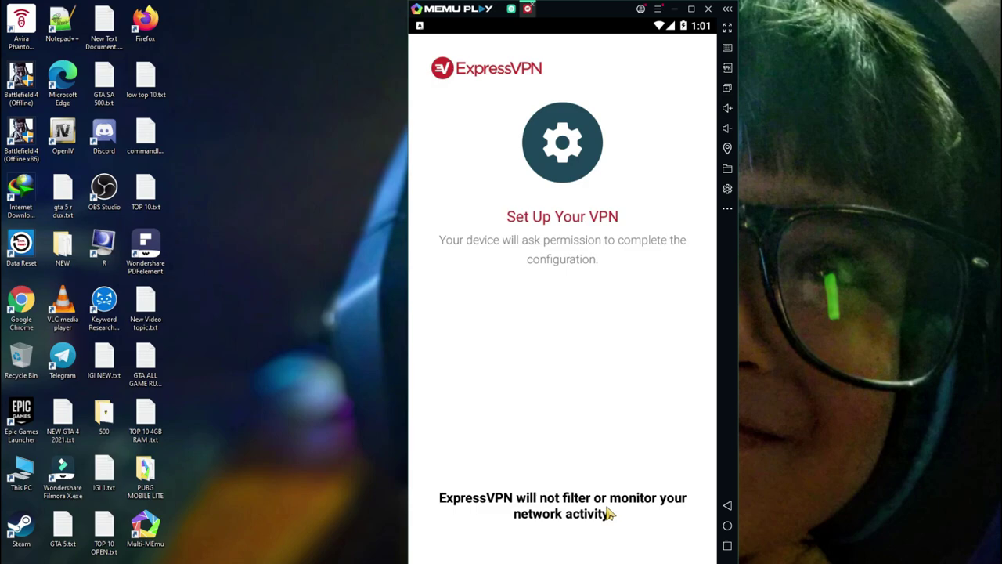
pyautogui.click(671, 393)
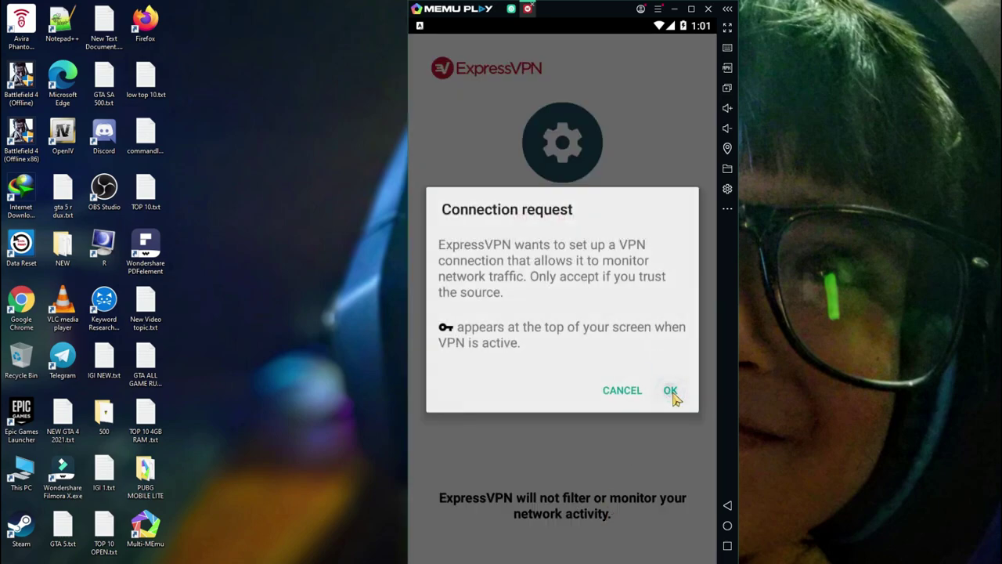
# Connect the VPN to the Singapore - Jurong location and close ExpressVPN's view.
pyautogui.click(689, 254)
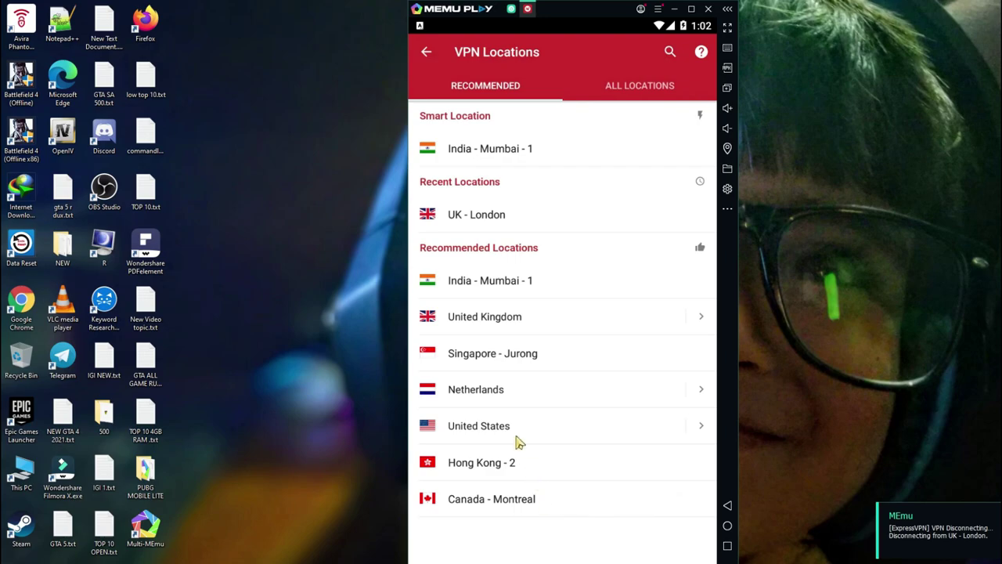
pyautogui.click(482, 362)
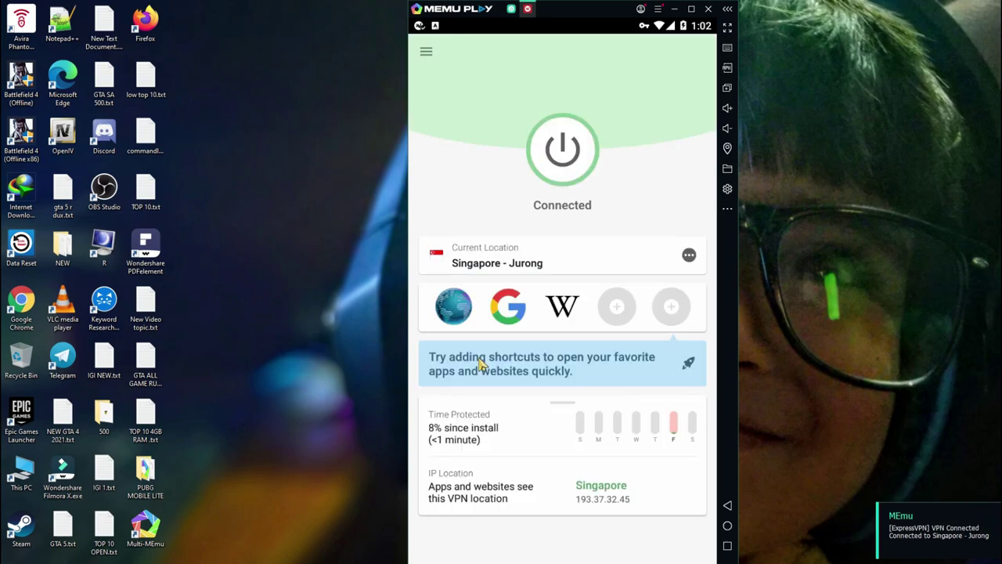
pyautogui.click(531, 8)
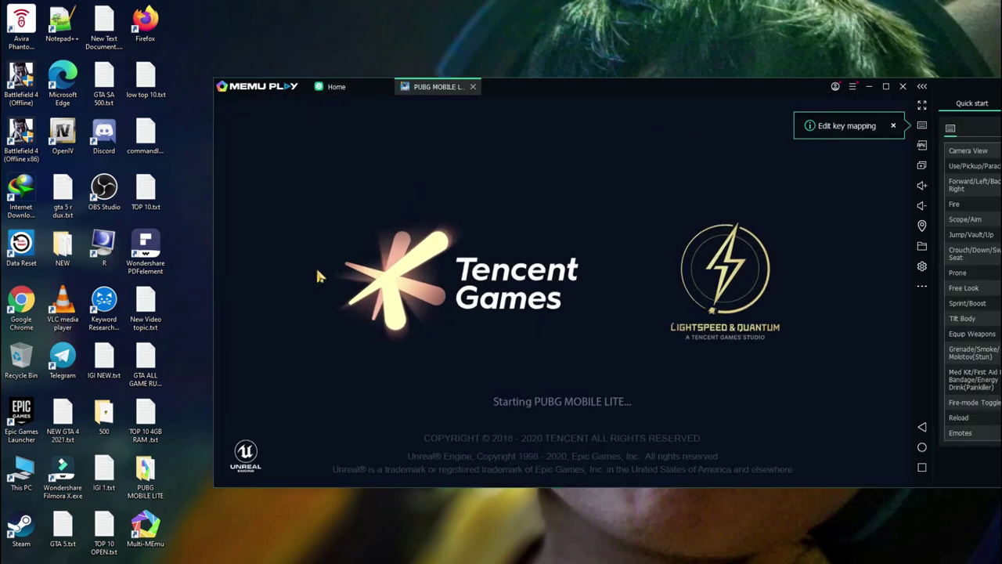
# Clear PUBG MOBILE LITE's startup prompts, starting the game from the Smart Mode guide, accepting the storage request and declining the optimization restart.
pyautogui.click(894, 126)
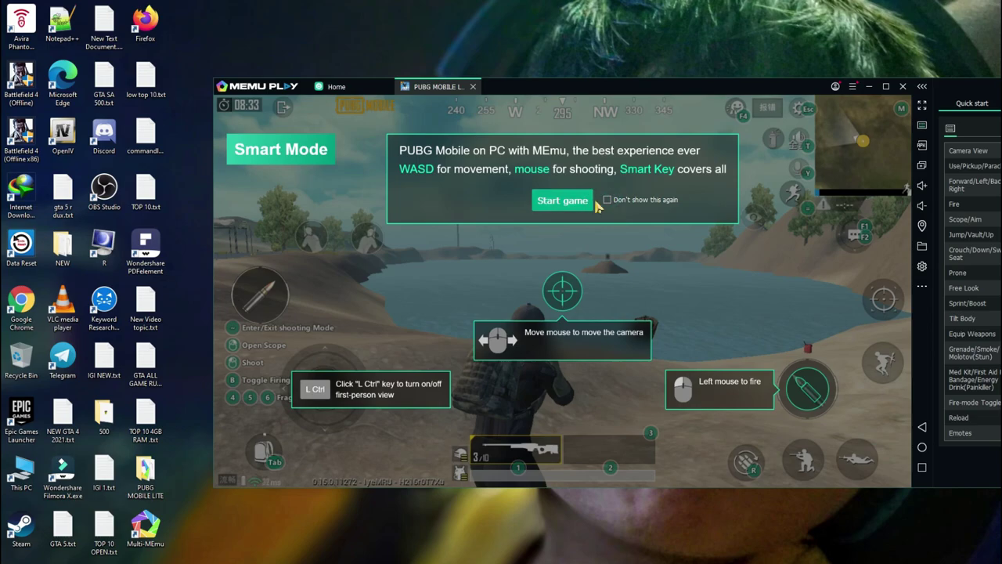
pyautogui.click(572, 200)
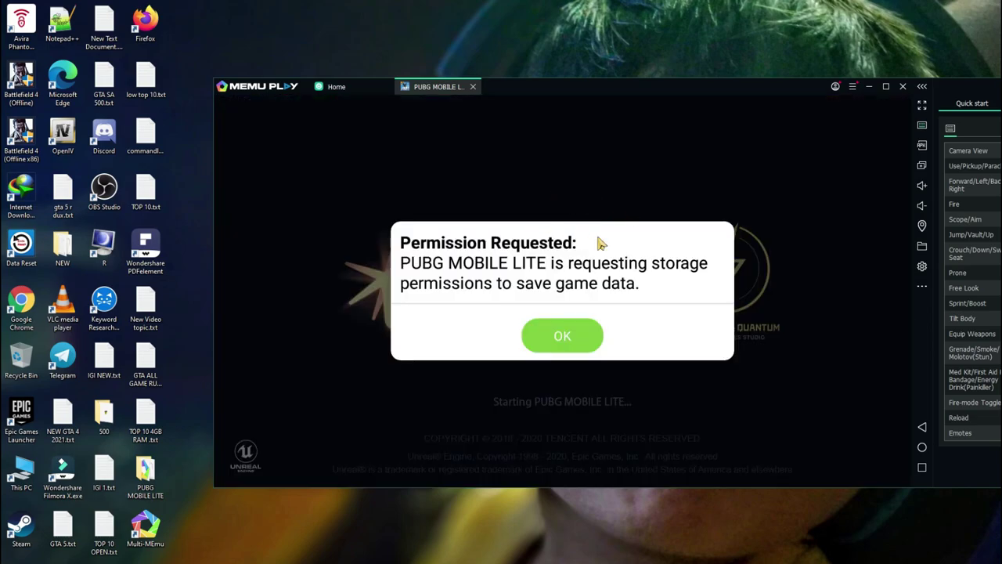
pyautogui.click(566, 343)
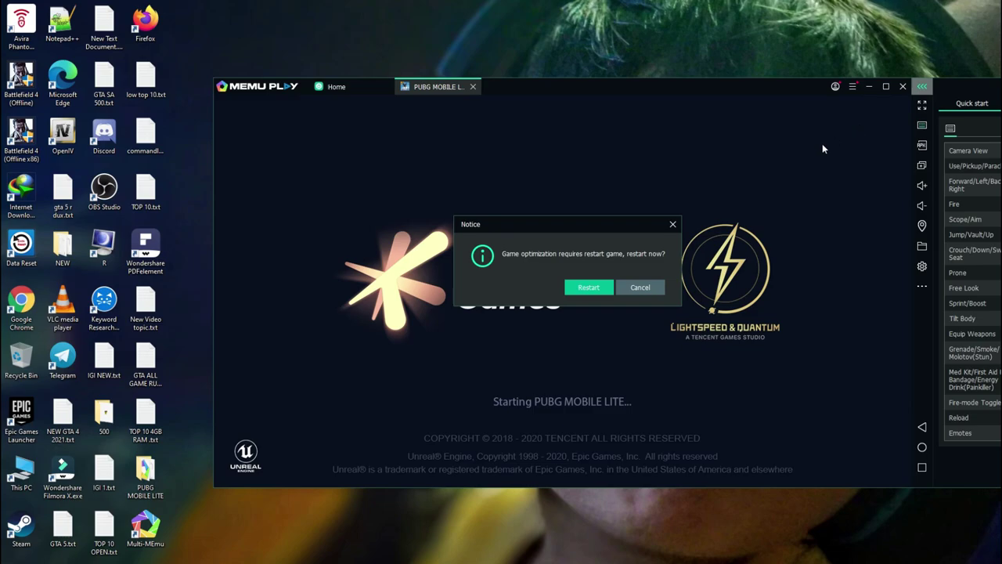
pyautogui.click(639, 288)
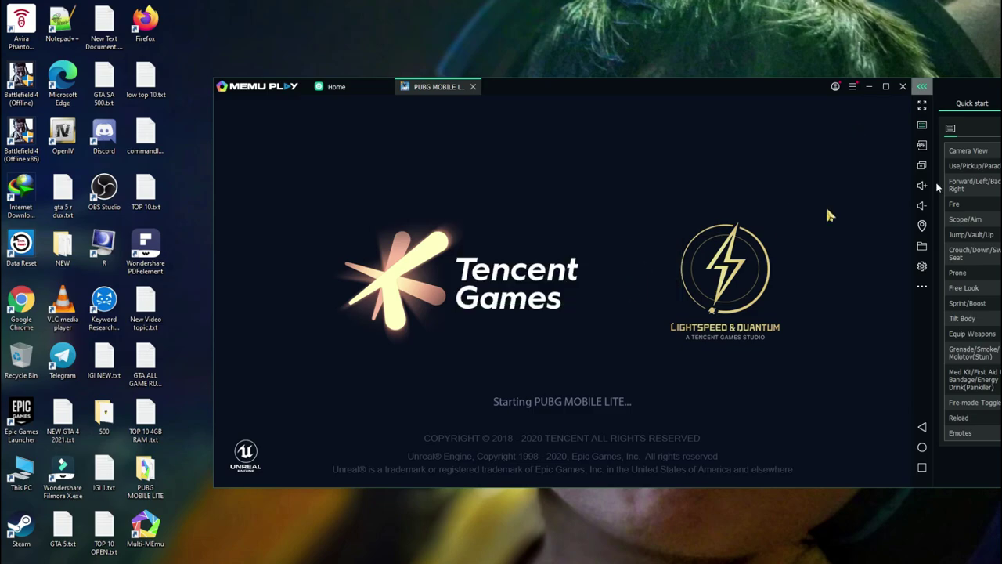
# Collapse the emulator's Quick start side panel and acknowledge the game's update-complete notice to restart it.
pyautogui.click(922, 87)
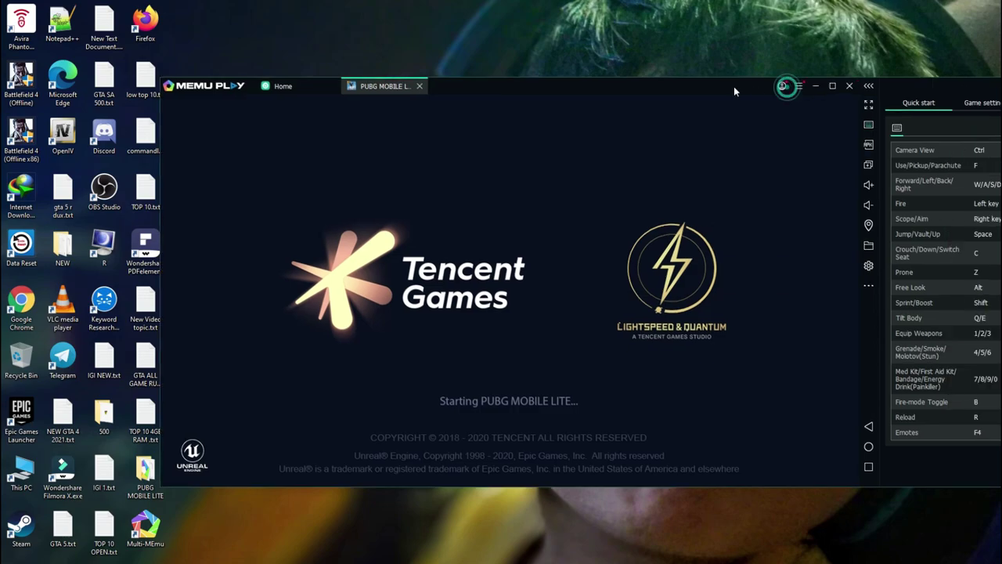
pyautogui.click(798, 86)
pyautogui.click(869, 87)
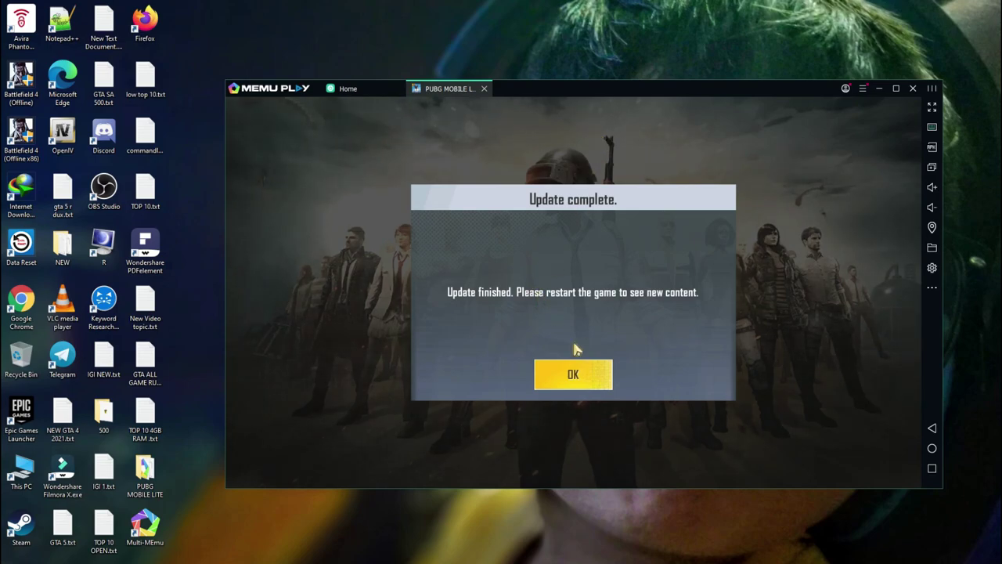
pyautogui.click(579, 375)
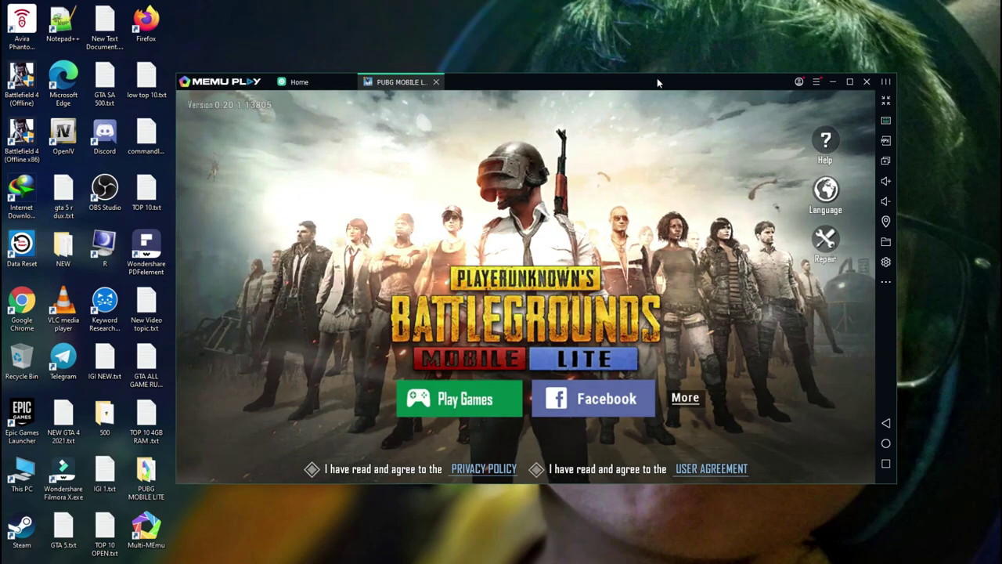
# Switch the game to full screen and choose Guest from the additional login methods.
pyautogui.click(884, 101)
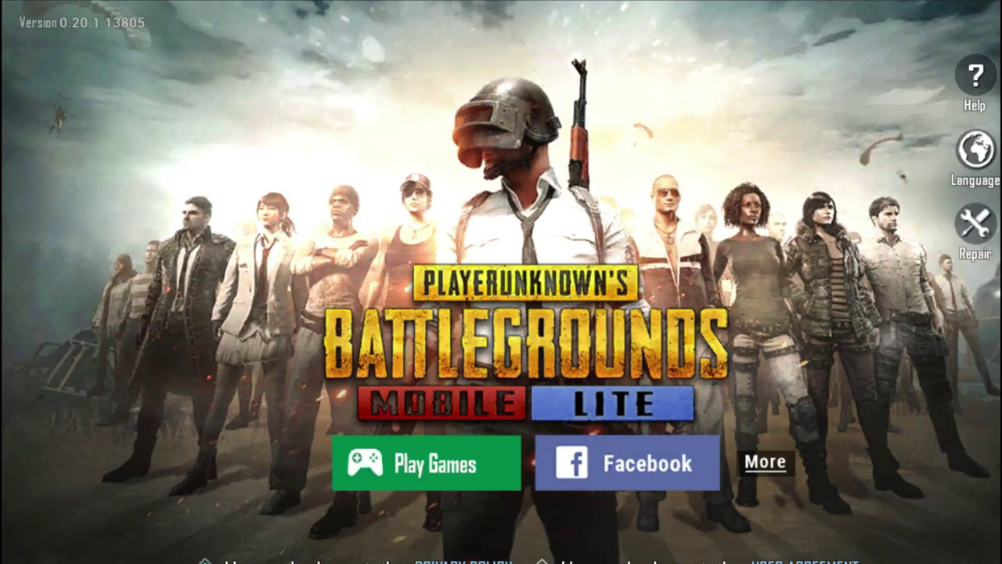
pyautogui.click(767, 464)
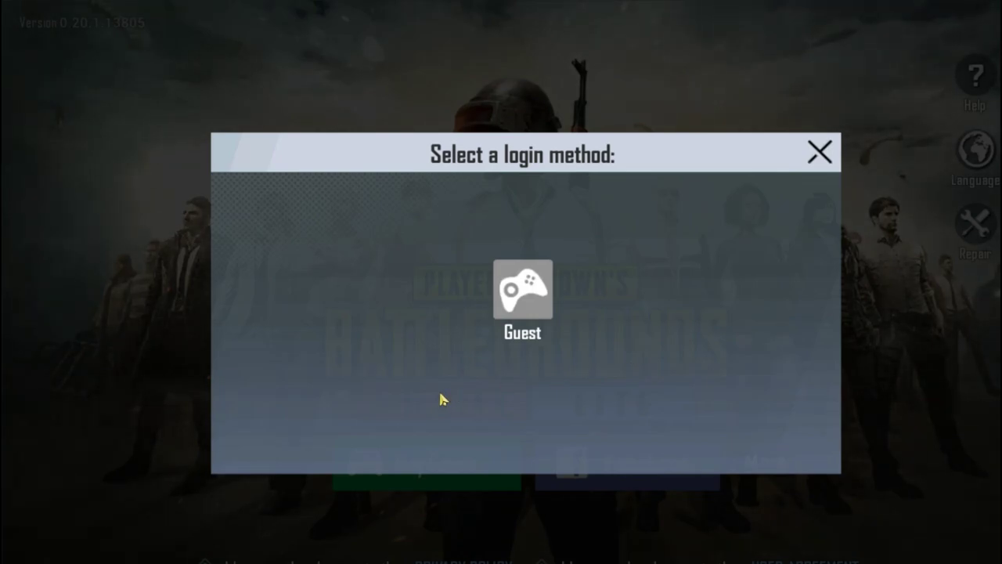
pyautogui.click(523, 296)
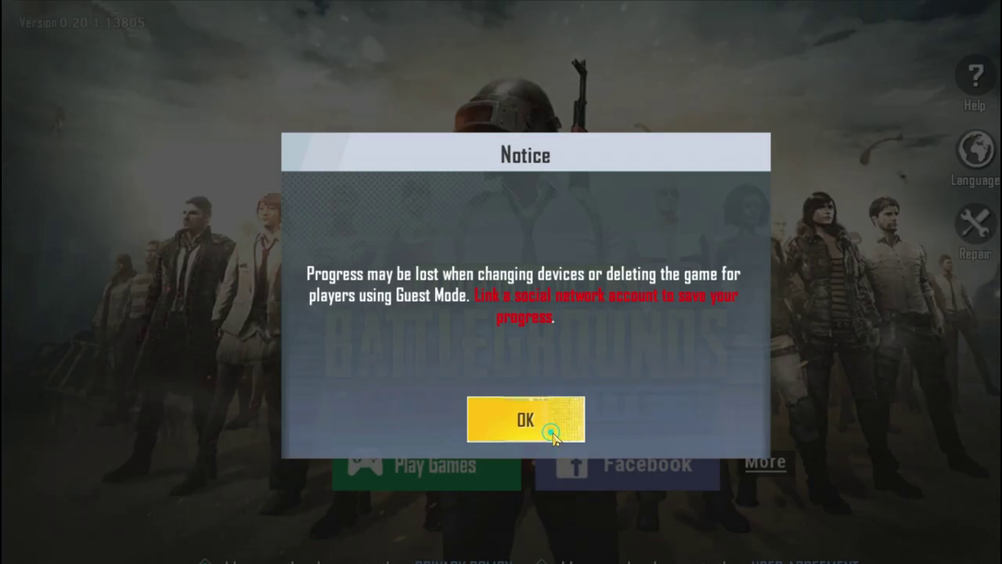
# Acknowledge the Guest Mode progress notice and set the player's region to Asia.
pyautogui.click(552, 435)
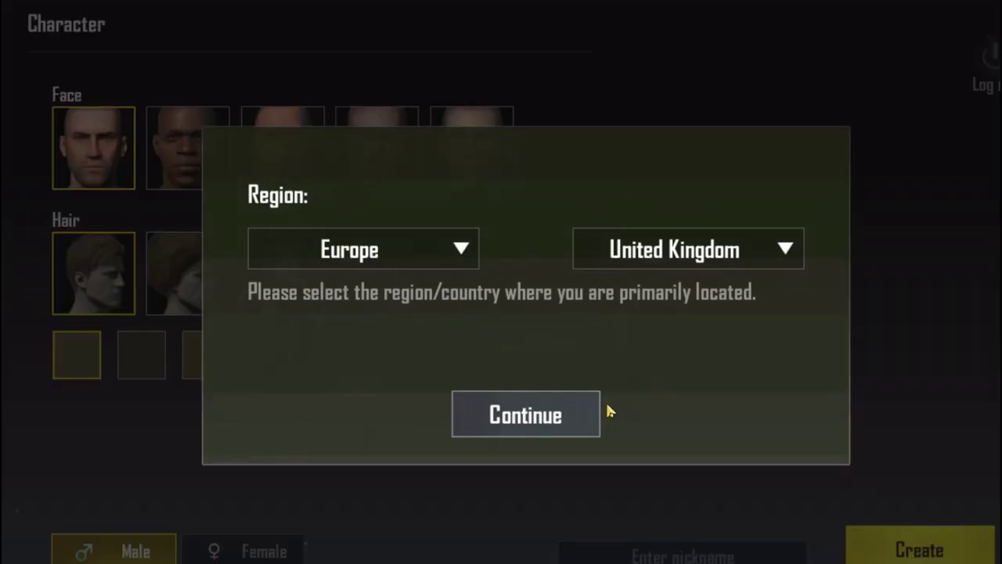
pyautogui.press('super')
pyautogui.press('super')
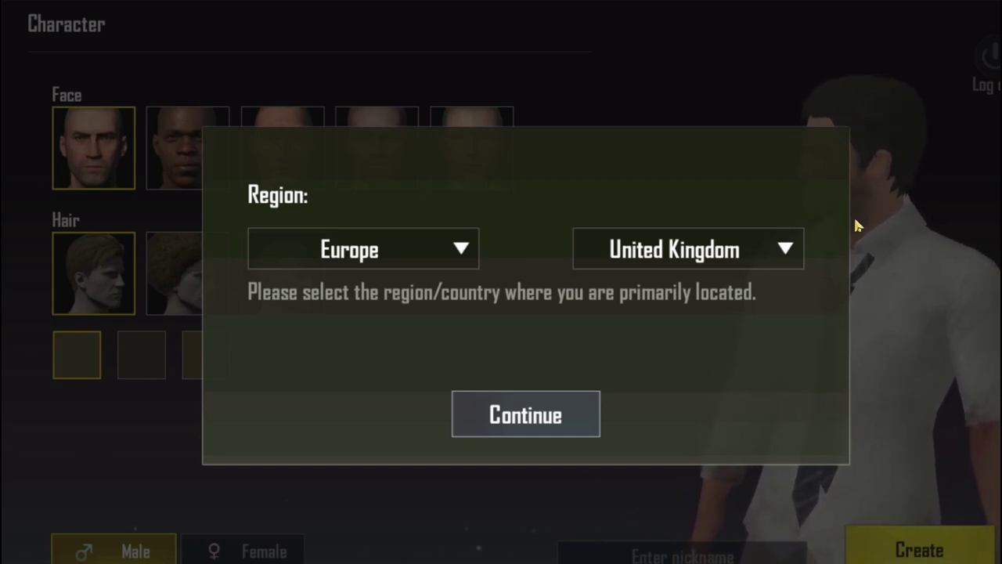
pyautogui.click(441, 244)
pyautogui.click(376, 379)
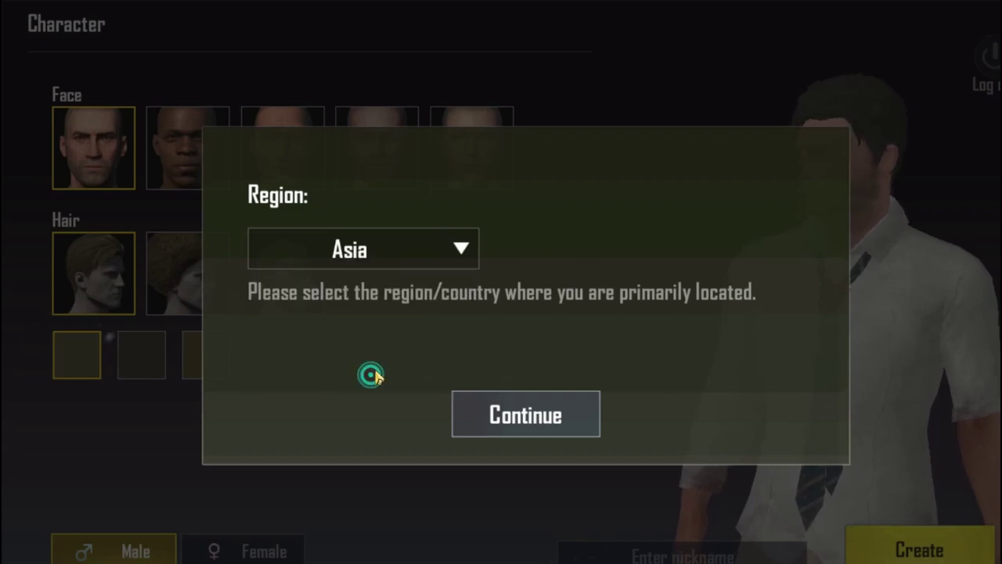
pyautogui.click(513, 421)
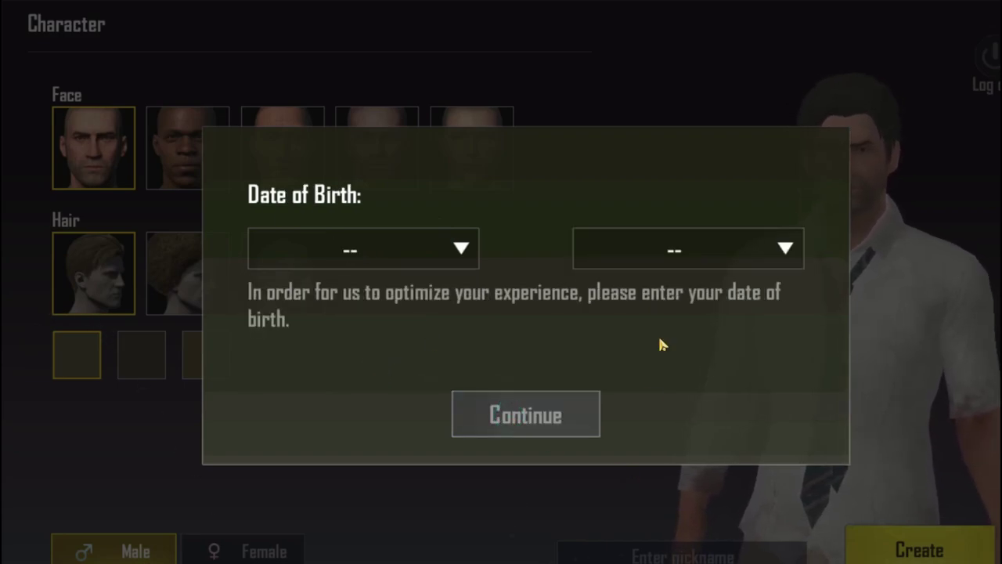
# Enter the player's year and month of birth and continue to character creation.
pyautogui.click(412, 255)
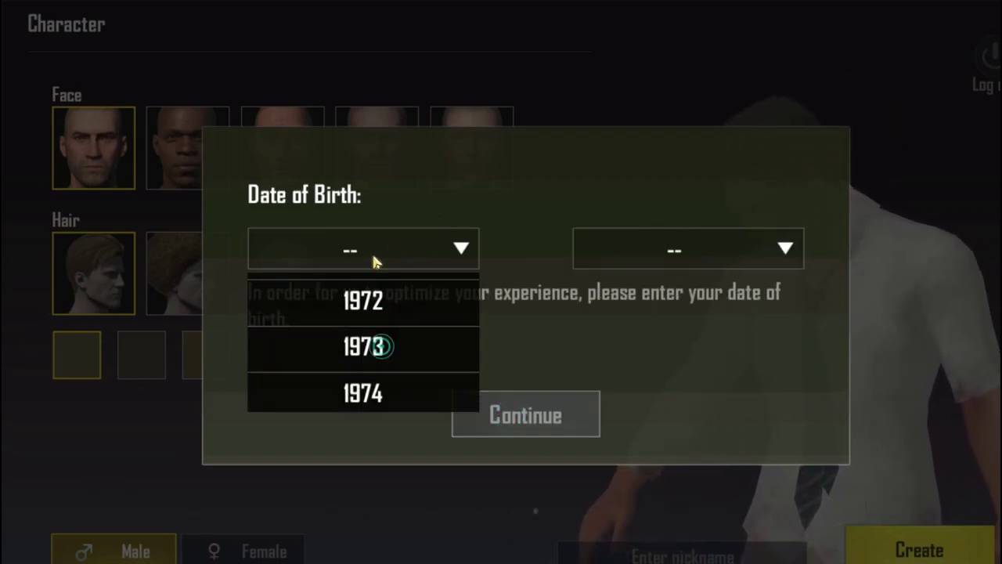
pyautogui.scroll(-10, 380, 394)
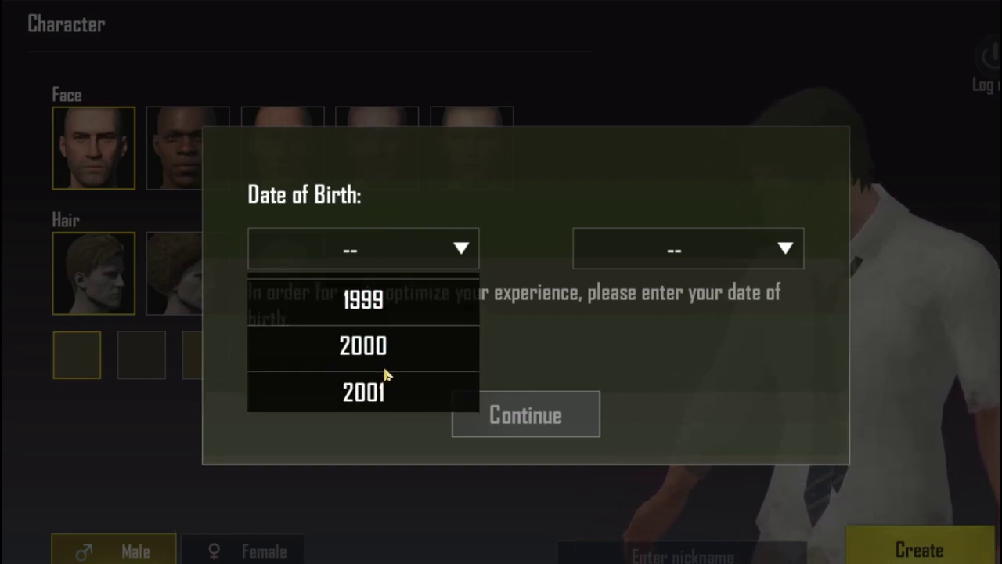
pyautogui.click(382, 348)
pyautogui.click(693, 246)
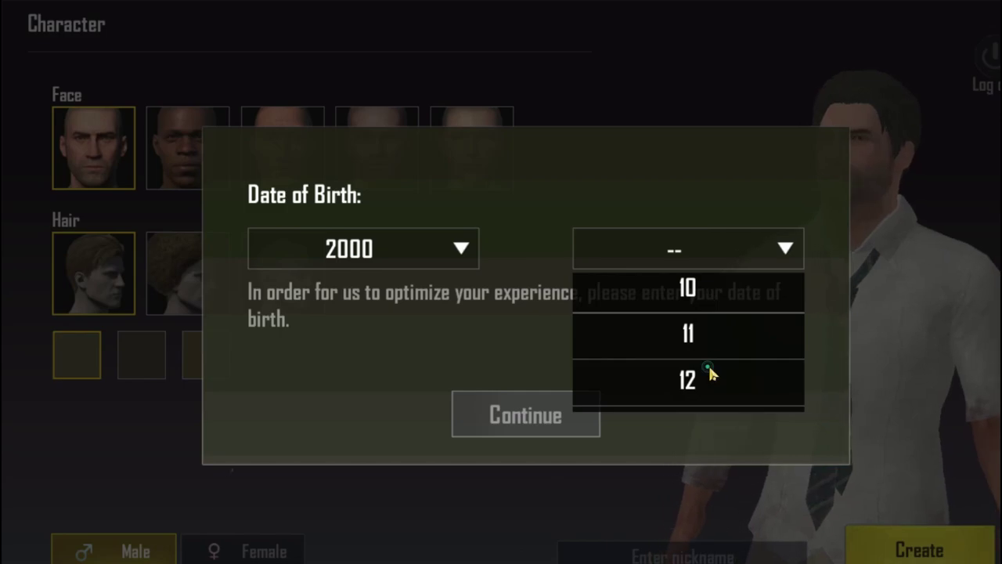
pyautogui.click(709, 370)
pyautogui.click(548, 399)
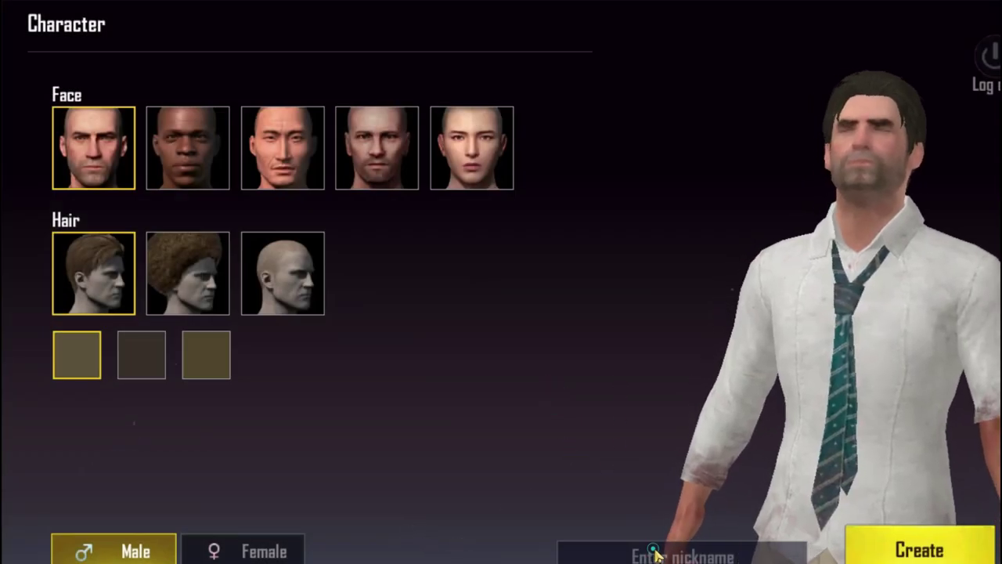
# Enter the player's nickname and create the male character with the default face and hair.
pyautogui.click(682, 556)
pyautogui.write('A')
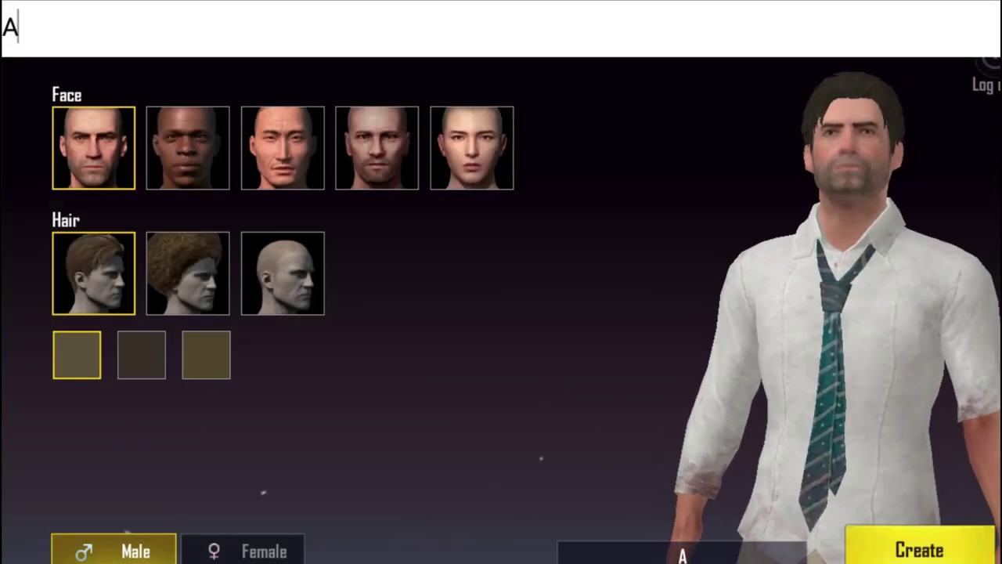
pyautogui.write('dityaR')
pyautogui.press('BackSpace')
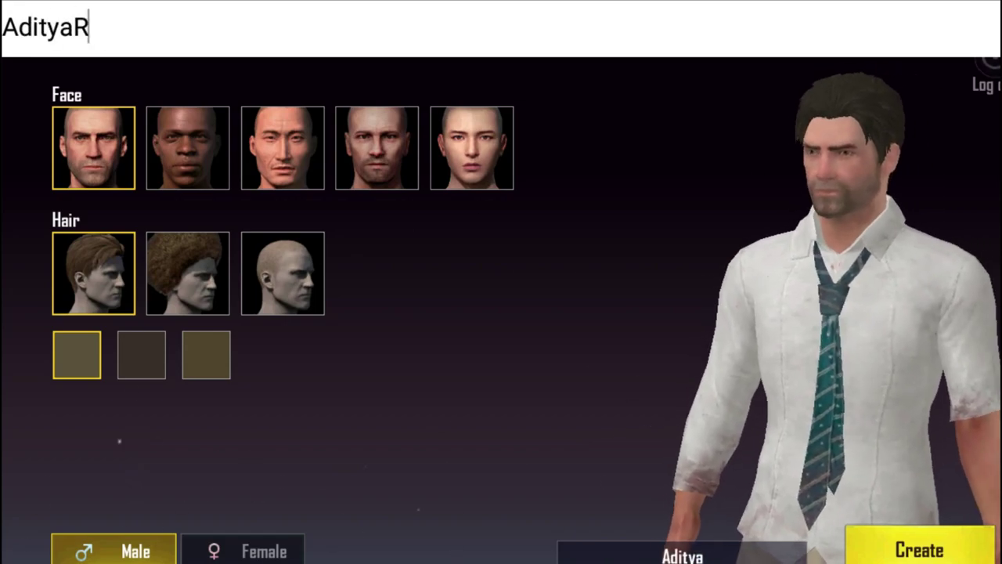
pyautogui.write('TP')
pyautogui.press('Return')
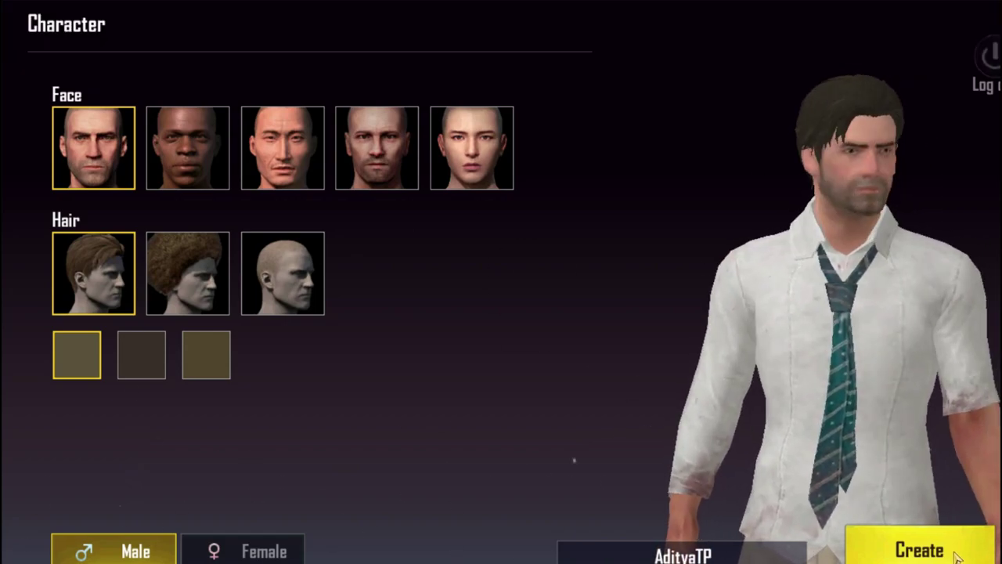
pyautogui.click(940, 551)
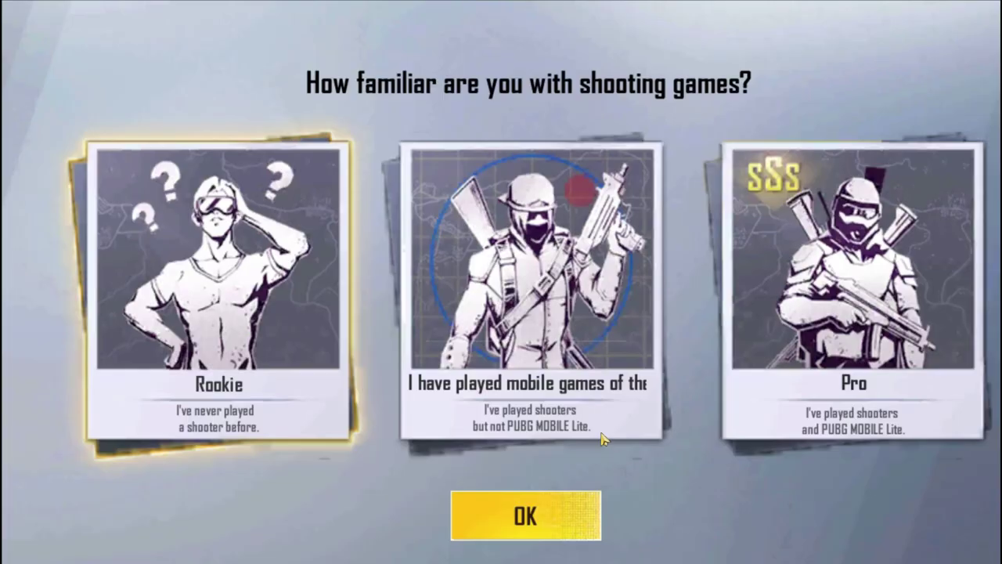
# Choose the experience level for having played shooters but not PUBG MOBILE Lite and confirm it to enter the lobby.
pyautogui.click(603, 435)
pyautogui.click(526, 515)
pyautogui.click(559, 519)
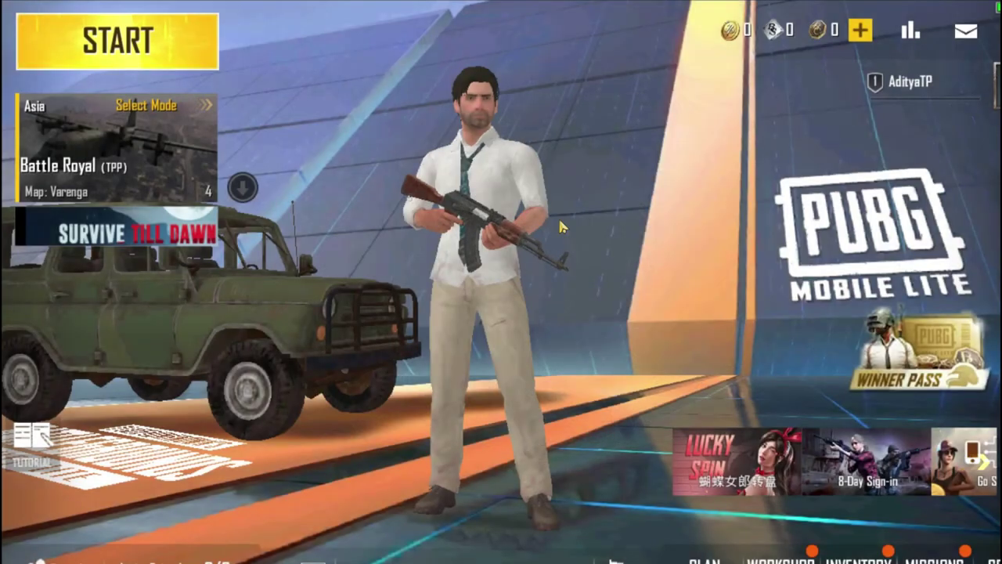